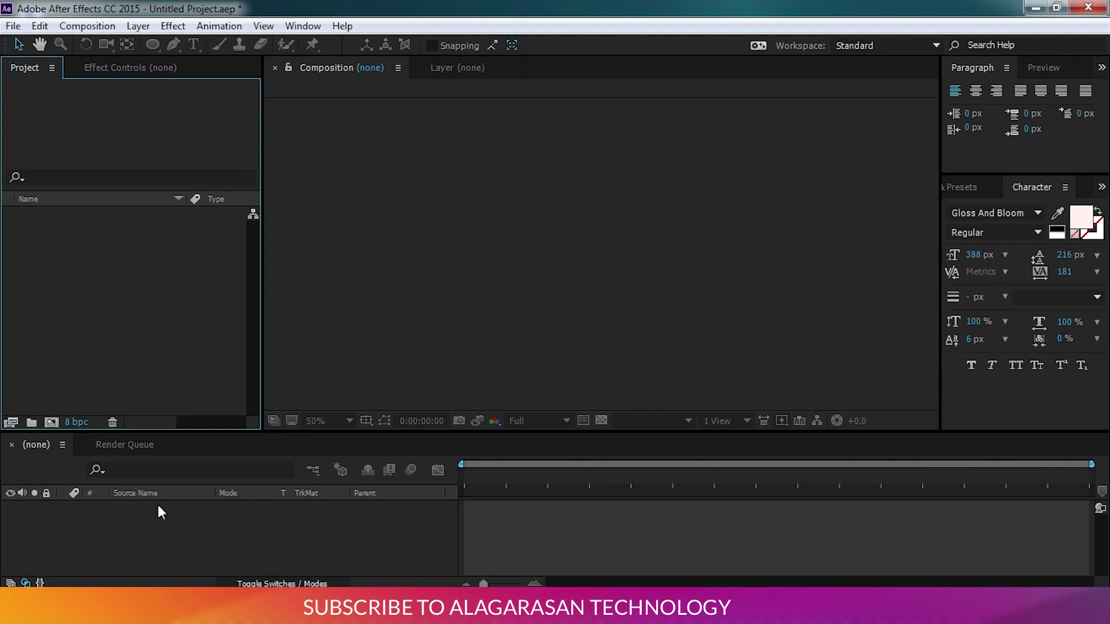
- Minimise the After Effects window holding the empty untitled project
{"action": "left_click", "coordinate": [1035, 8]}
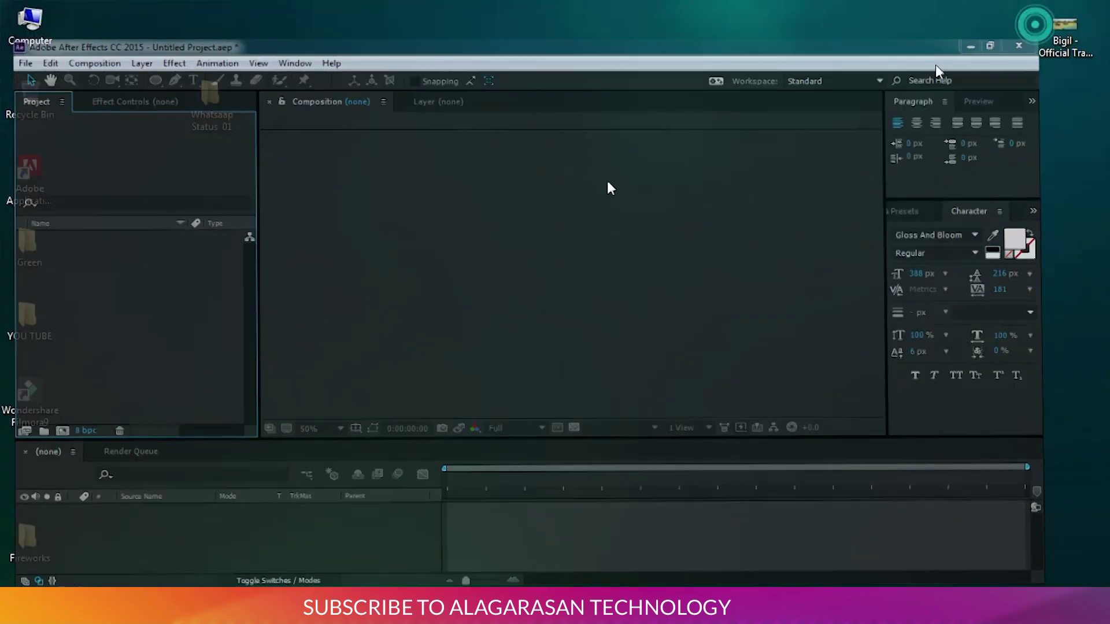
- Bring up the Whatsaap Status 01 folder window maximised and browse its files
{"action": "key", "text": "alt+Tab"}
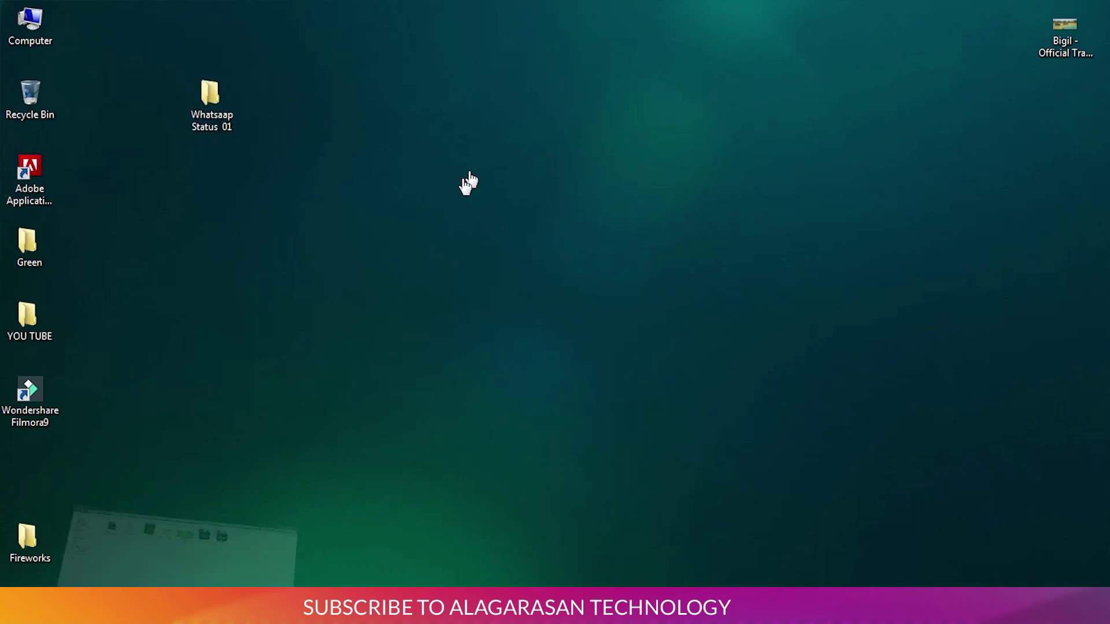
{"action": "left_click", "coordinate": [683, 8]}
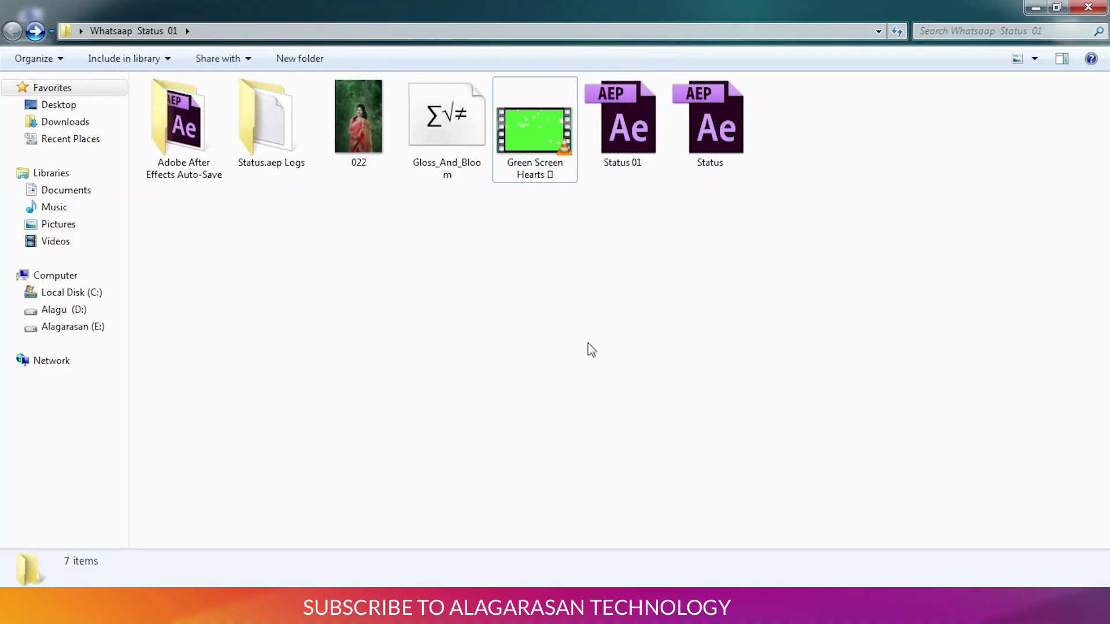
{"action": "left_click_drag", "start_coordinate": [749, 330], "coordinate": [224, 124]}
{"action": "left_click", "coordinate": [602, 401]}
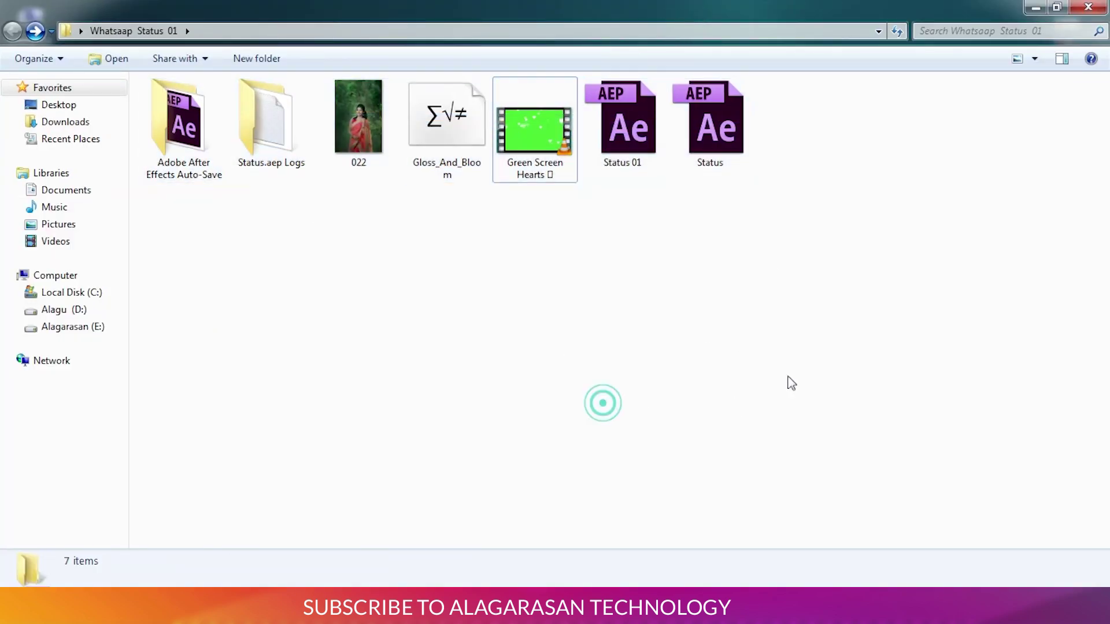
{"action": "left_click_drag", "start_coordinate": [777, 214], "coordinate": [633, 139]}
{"action": "left_click", "coordinate": [524, 333]}
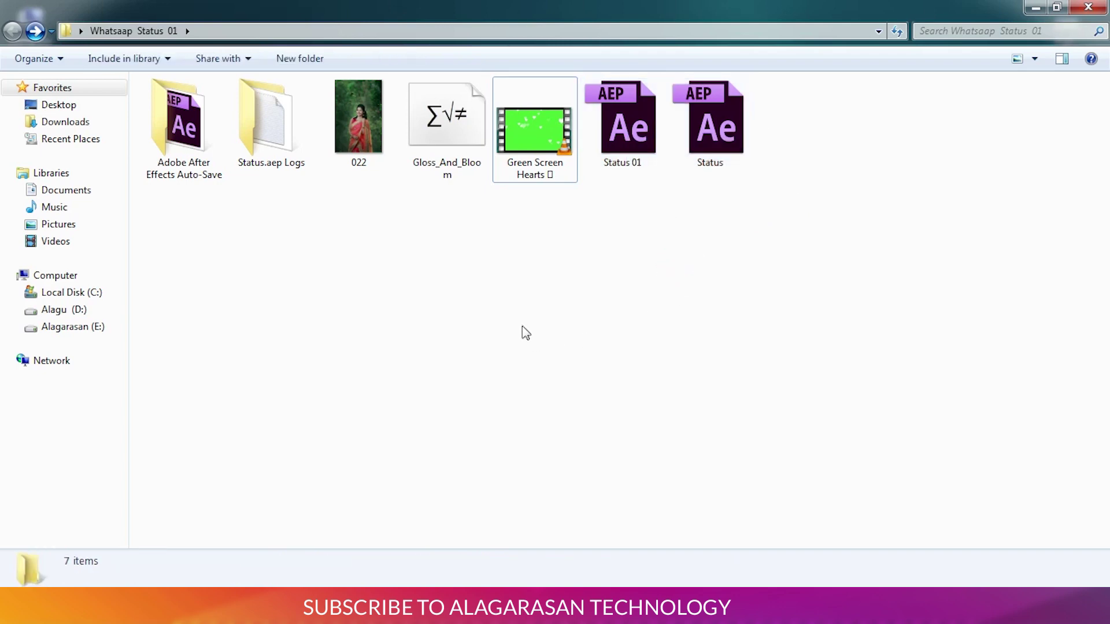
{"action": "left_click", "coordinate": [446, 172]}
{"action": "left_click", "coordinate": [524, 303]}
- Drag Green Screen Hearts and 022 together into the After Effects Project panel
{"action": "left_click", "coordinate": [539, 155]}
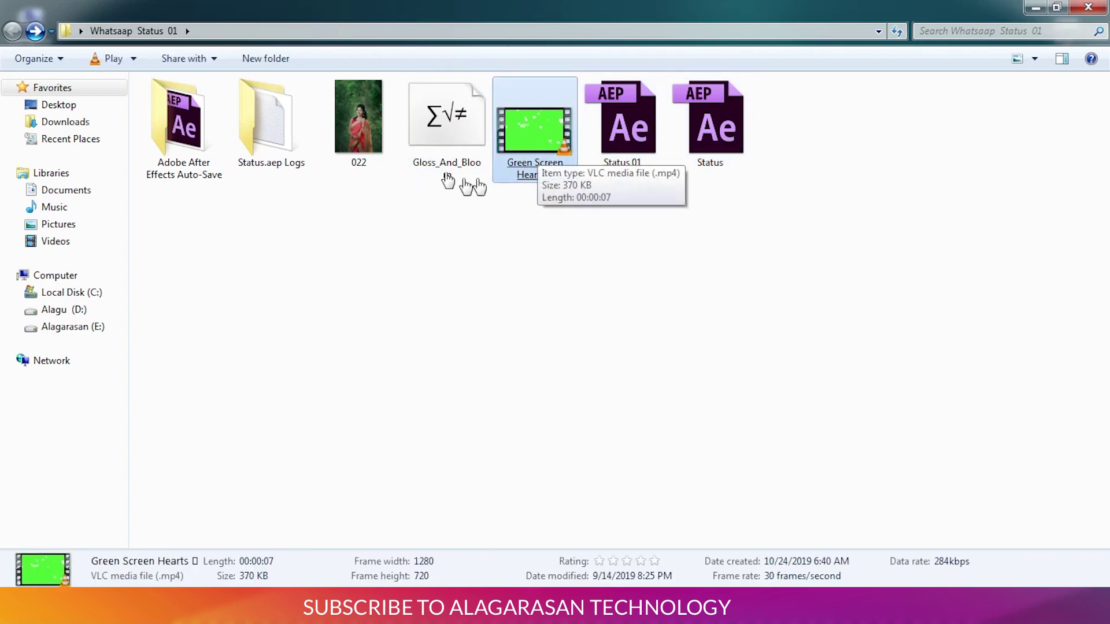
{"action": "left_click", "coordinate": [359, 156], "text": "ctrl"}
{"action": "left_click_drag", "start_coordinate": [354, 159], "coordinate": [149, 362]}
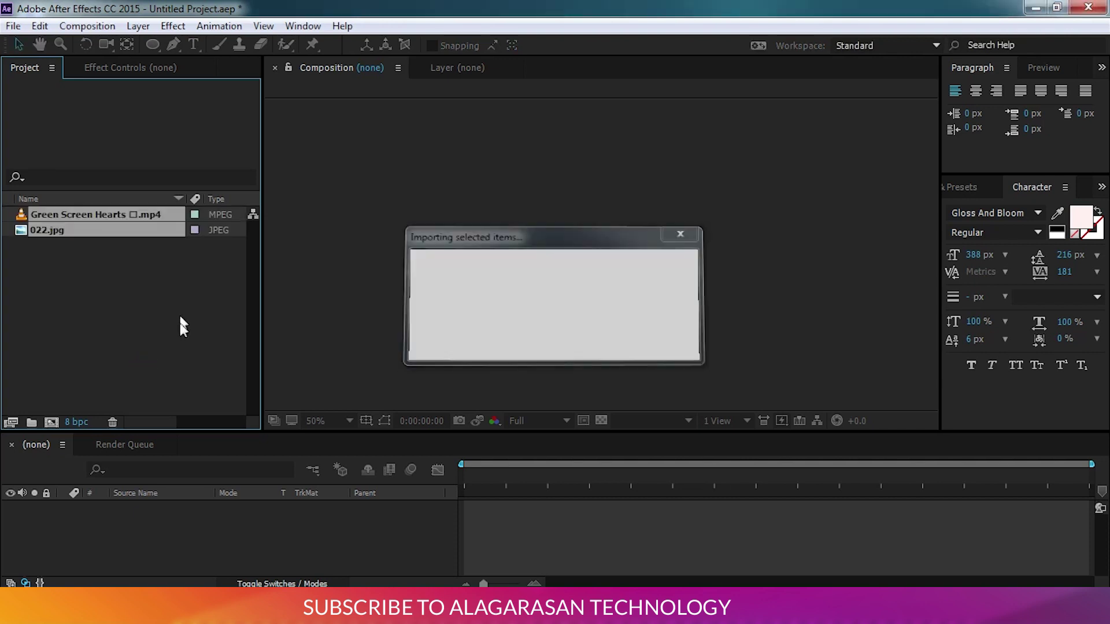
- Make a new composition 'Whatsapp 01': 2500 × 2500 px, 30 fps, 0:00:10:00 duration
{"action": "left_click", "coordinate": [109, 265]}
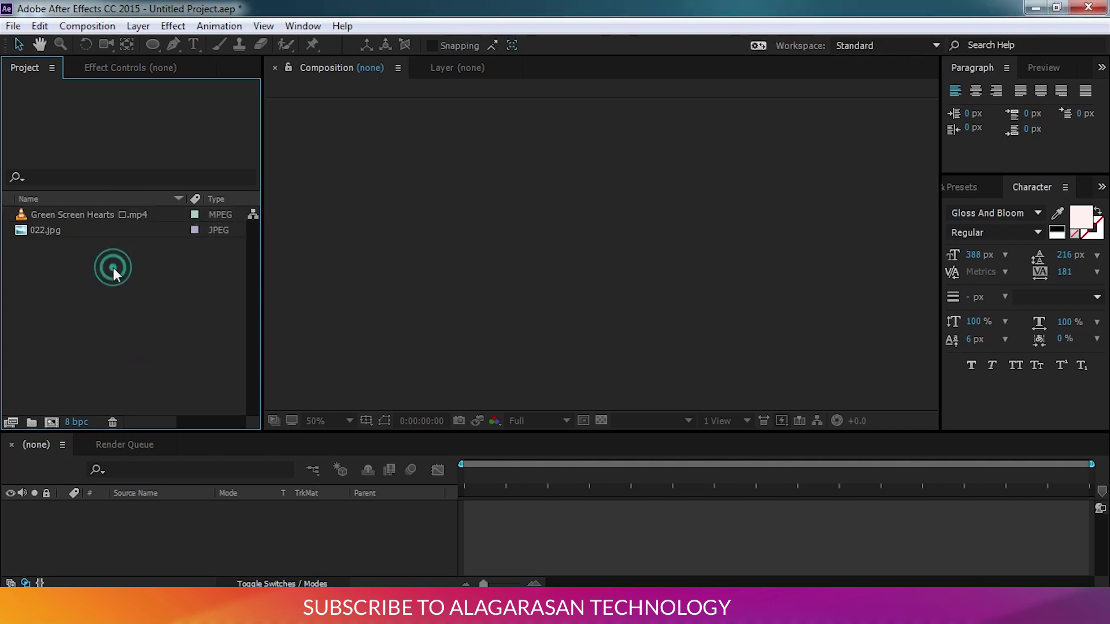
{"action": "left_click", "coordinate": [50, 422]}
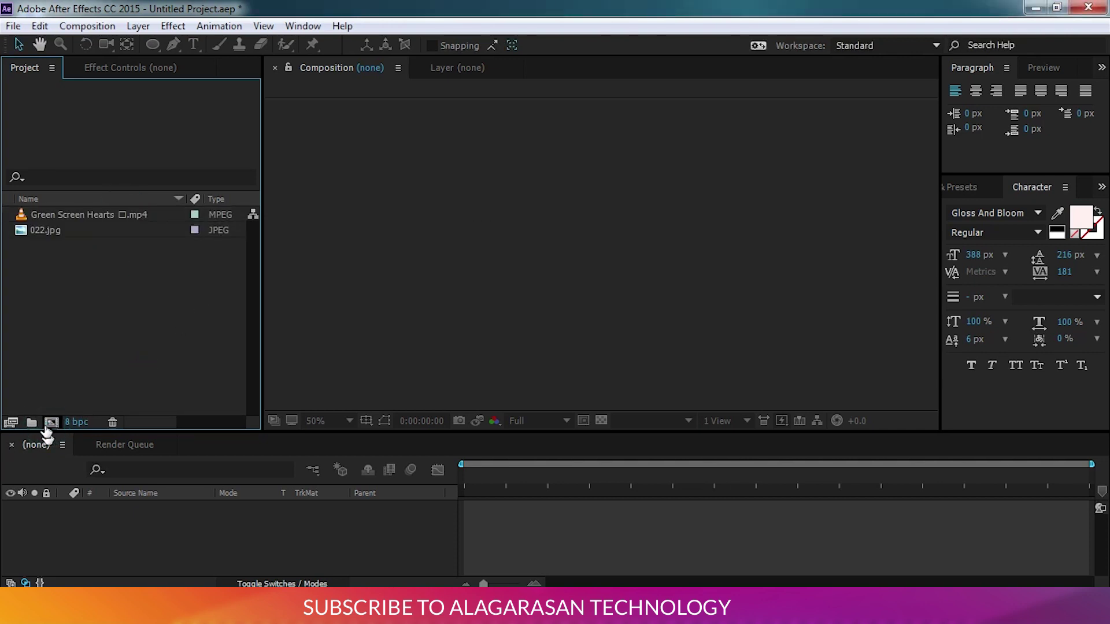
{"action": "double_click", "coordinate": [551, 121]}
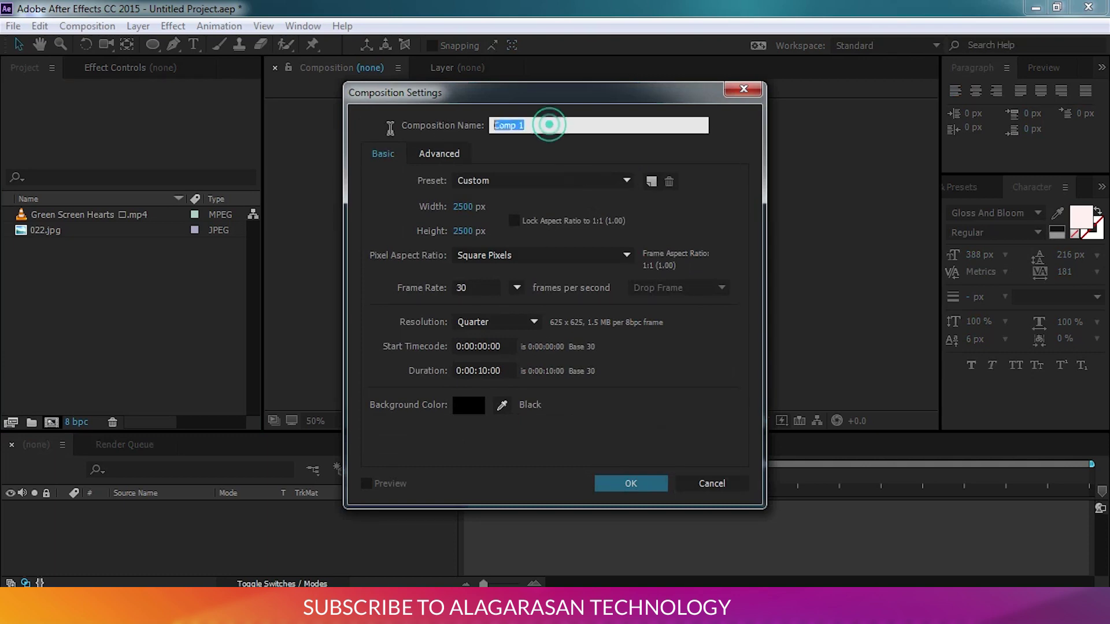
{"action": "type", "text": "Whatsapp"}
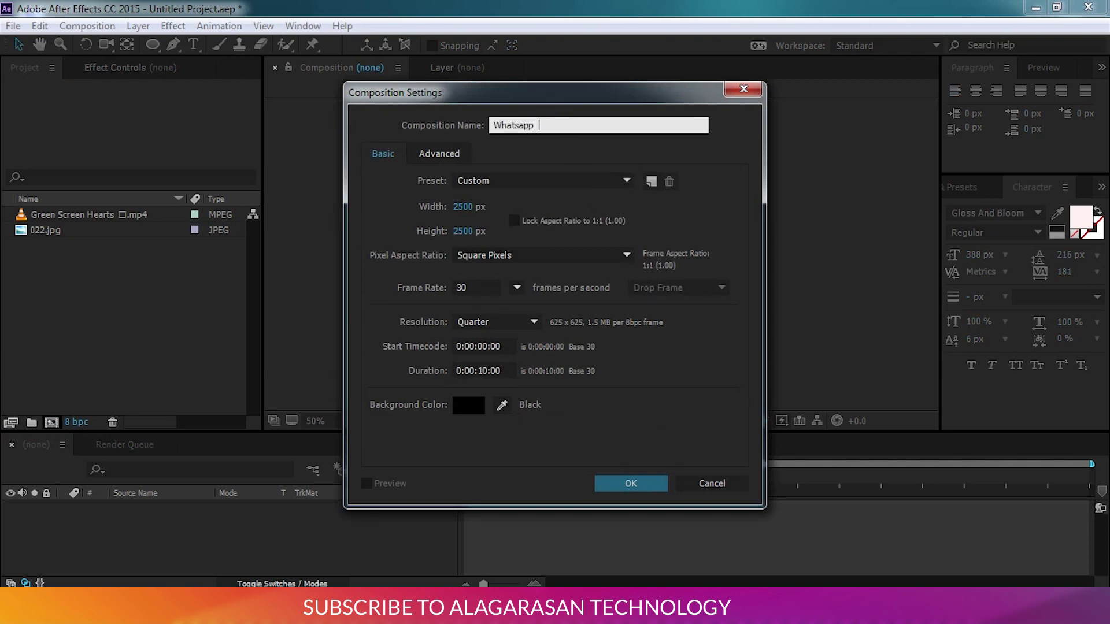
{"action": "type", "text": " 01"}
{"action": "left_click", "coordinate": [463, 206]}
{"action": "left_click", "coordinate": [464, 231]}
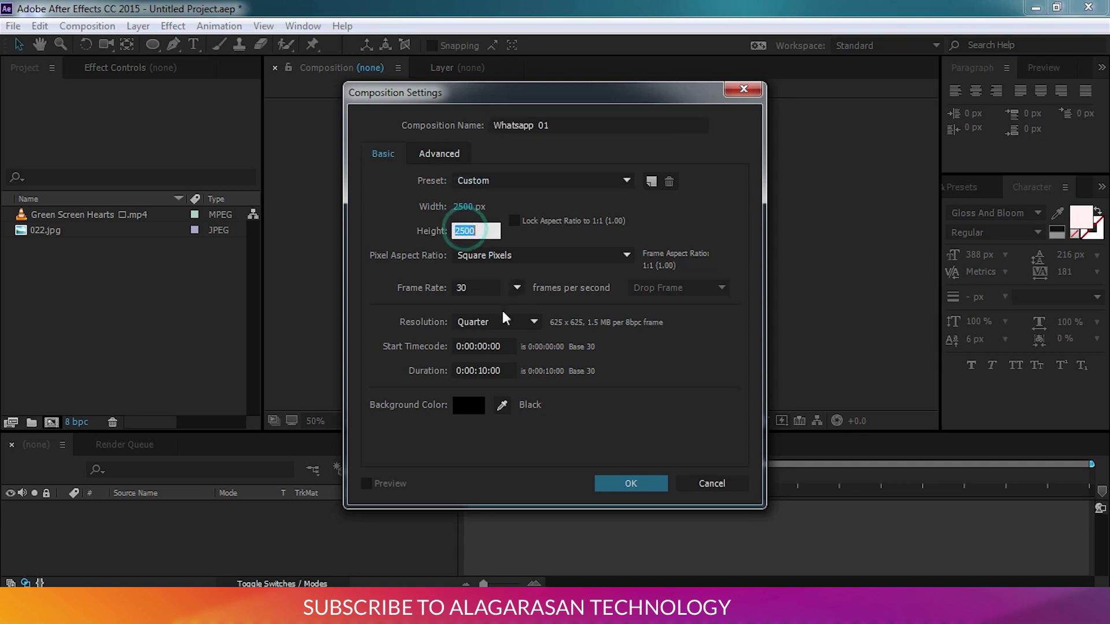
{"action": "left_click", "coordinate": [477, 346]}
{"action": "left_click", "coordinate": [486, 372]}
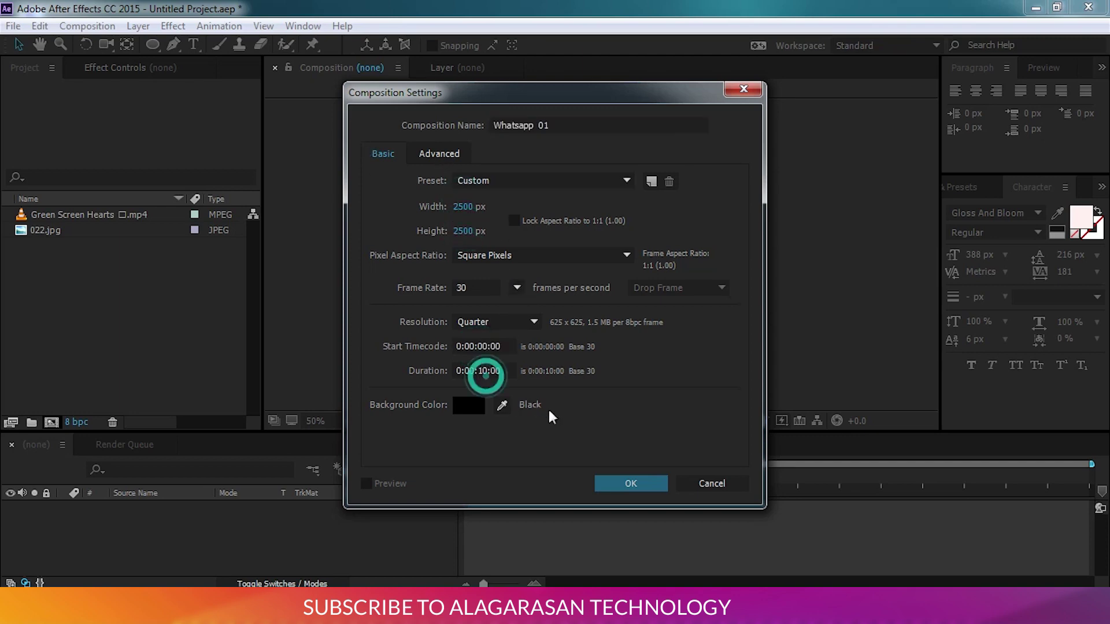
{"action": "left_click", "coordinate": [625, 486]}
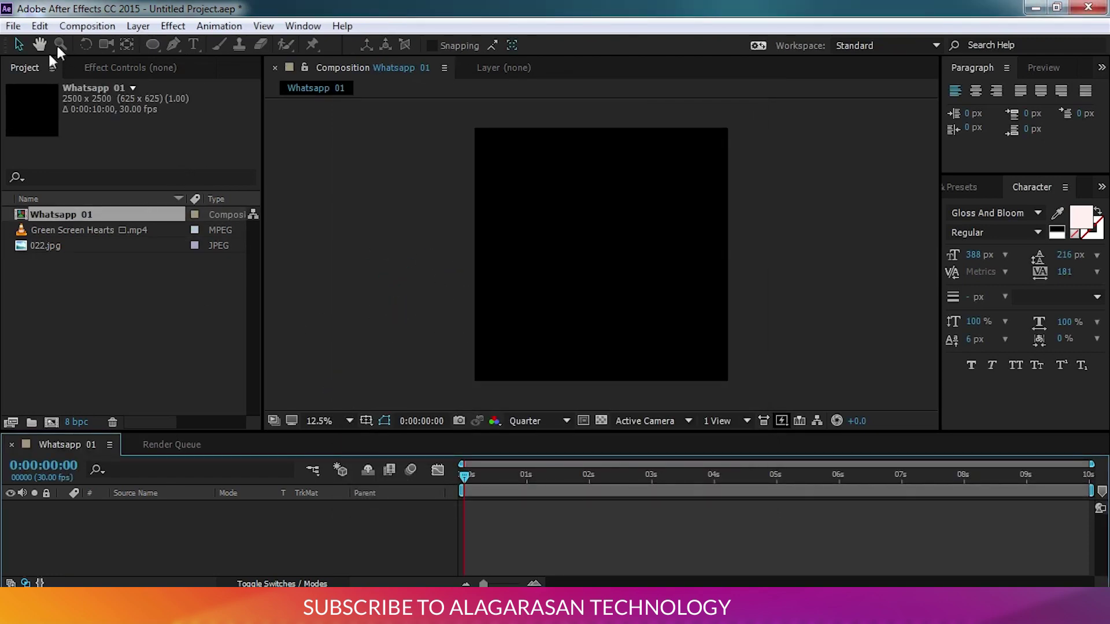
- Choose the Rectangle tool from the shape tools
{"action": "left_click", "coordinate": [12, 25]}
{"action": "left_click", "coordinate": [552, 134]}
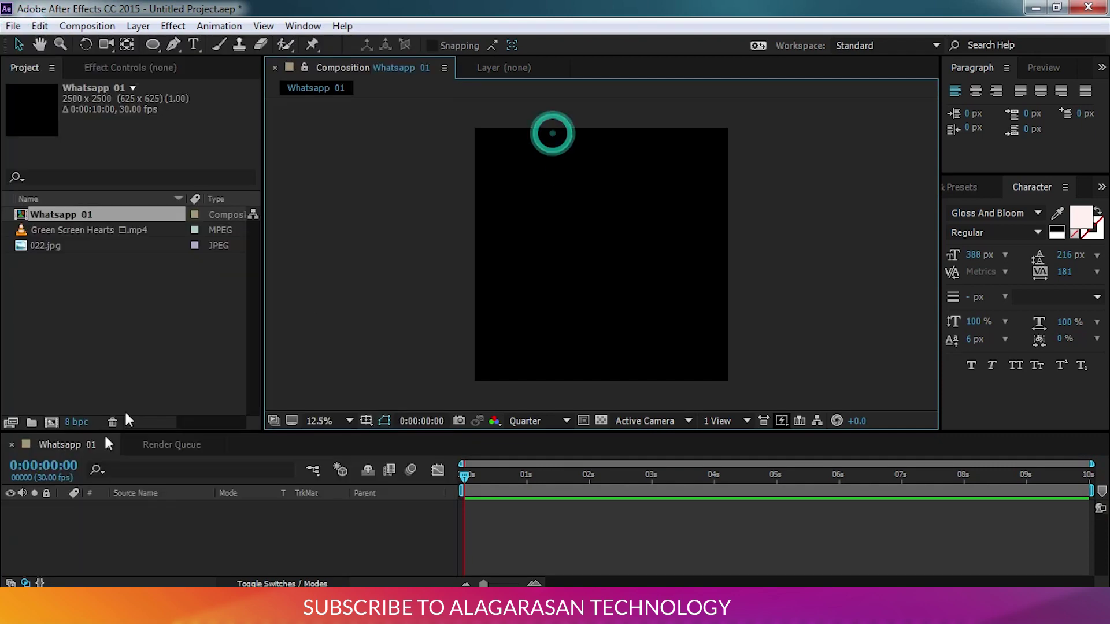
{"action": "left_click", "coordinate": [156, 44]}
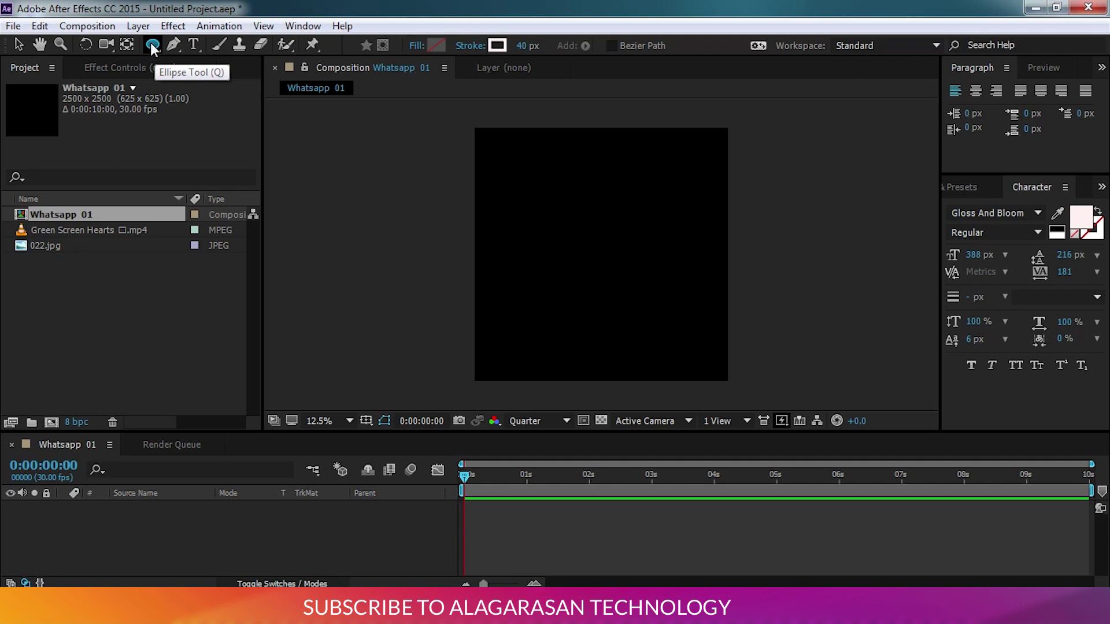
{"action": "left_click", "coordinate": [153, 46], "text": "alt"}
{"action": "left_click", "coordinate": [154, 46], "text": "alt"}
{"action": "left_click", "coordinate": [154, 46], "text": "alt"}
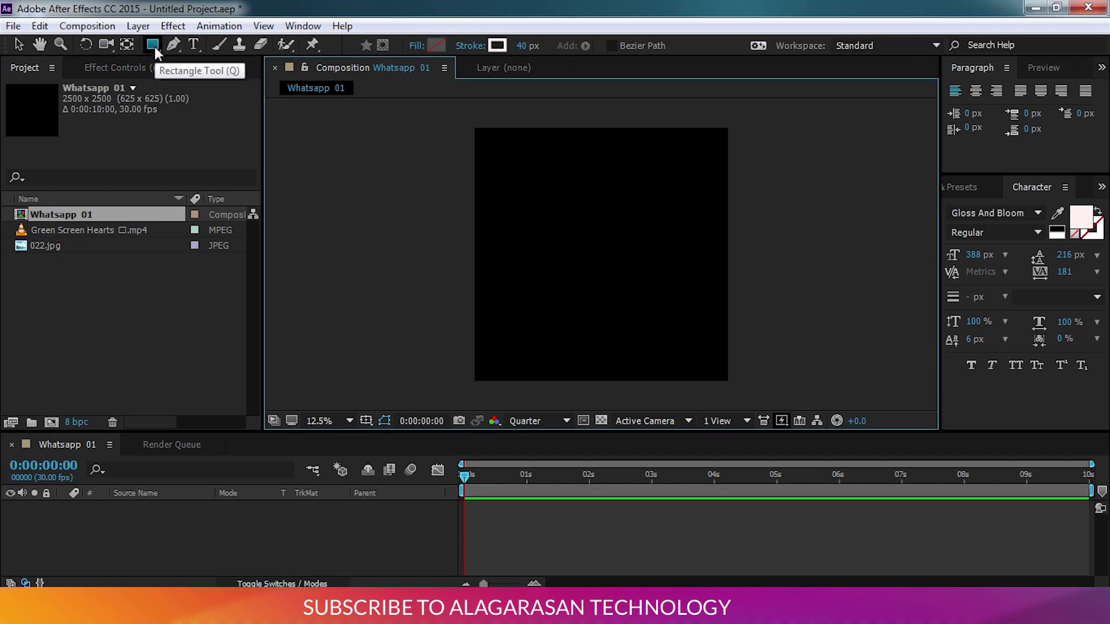
{"action": "left_click", "coordinate": [154, 44]}
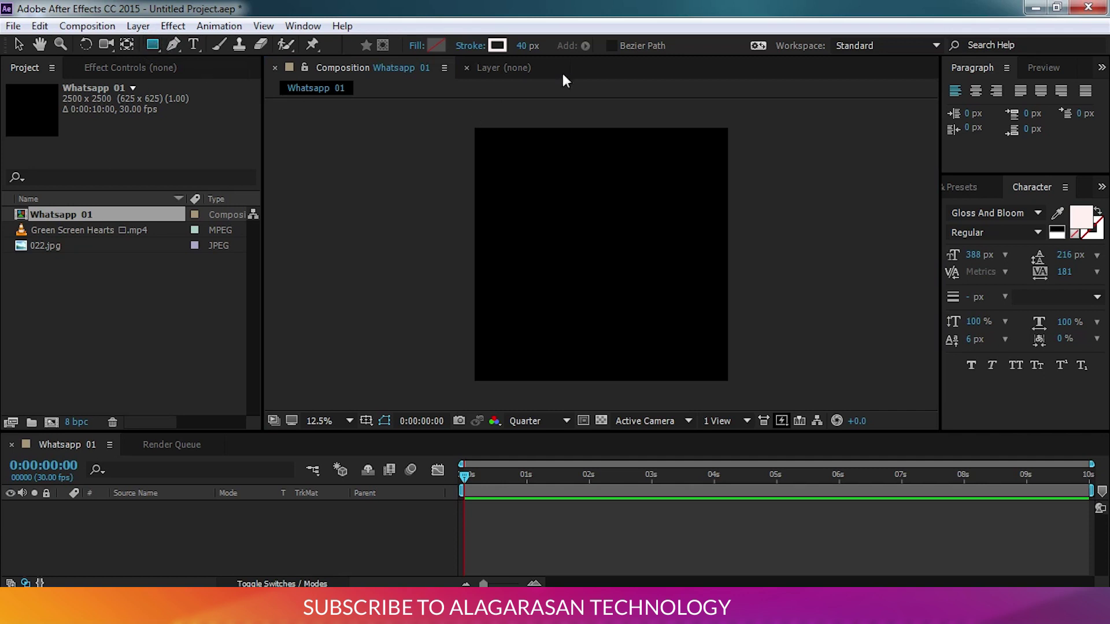
- Set the shape stroke to white FFFFFF with a 40 px width
{"action": "left_click", "coordinate": [496, 46]}
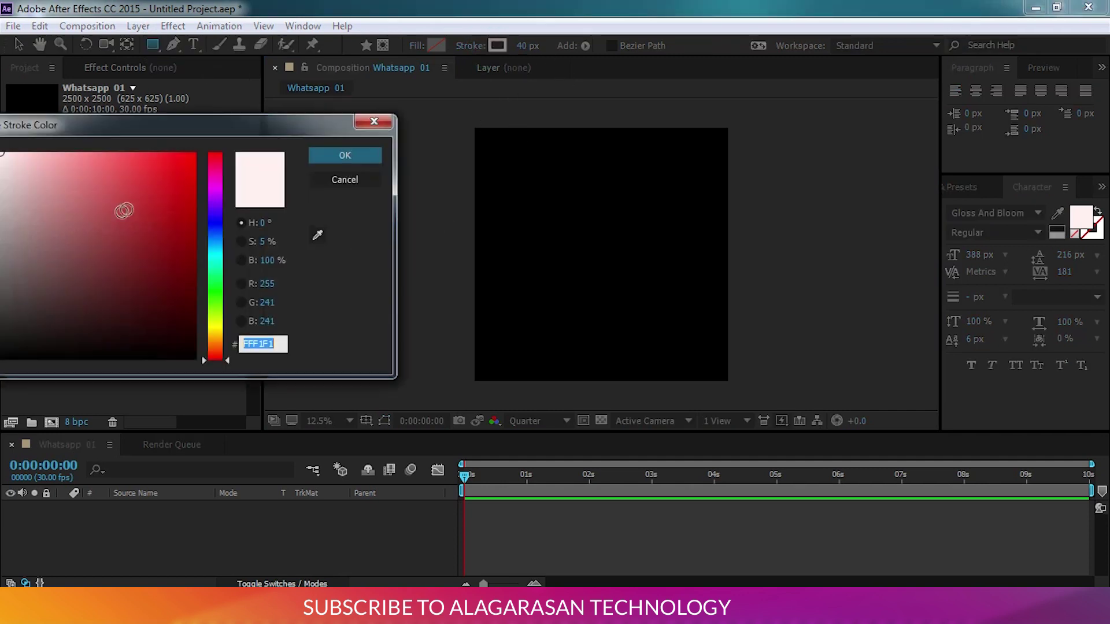
{"action": "left_click_drag", "start_coordinate": [104, 124], "coordinate": [309, 127]}
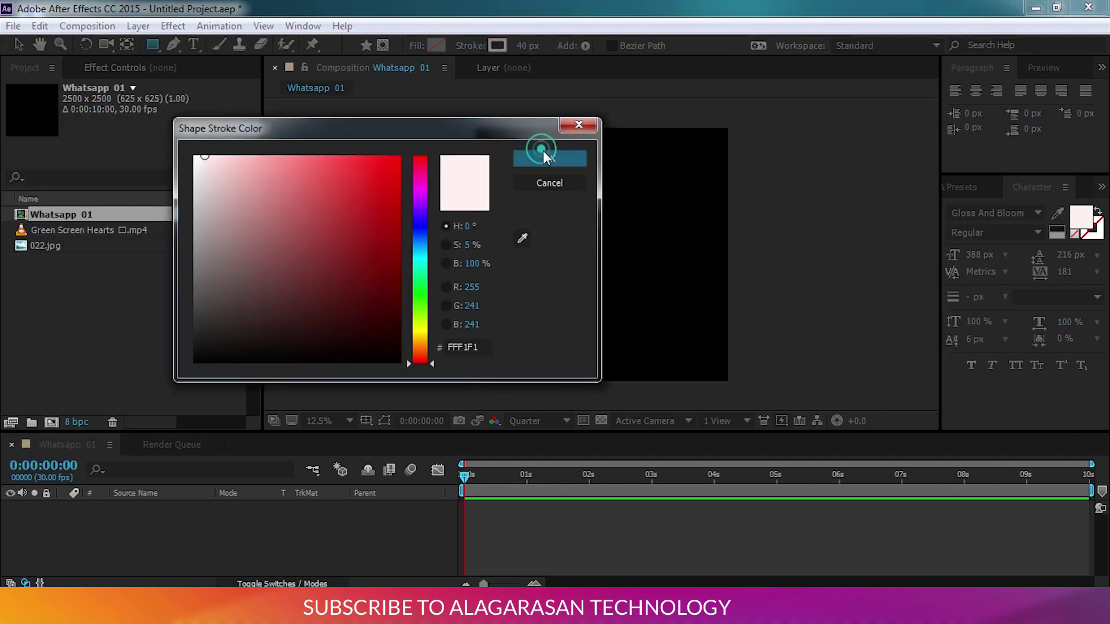
{"action": "left_click", "coordinate": [195, 156]}
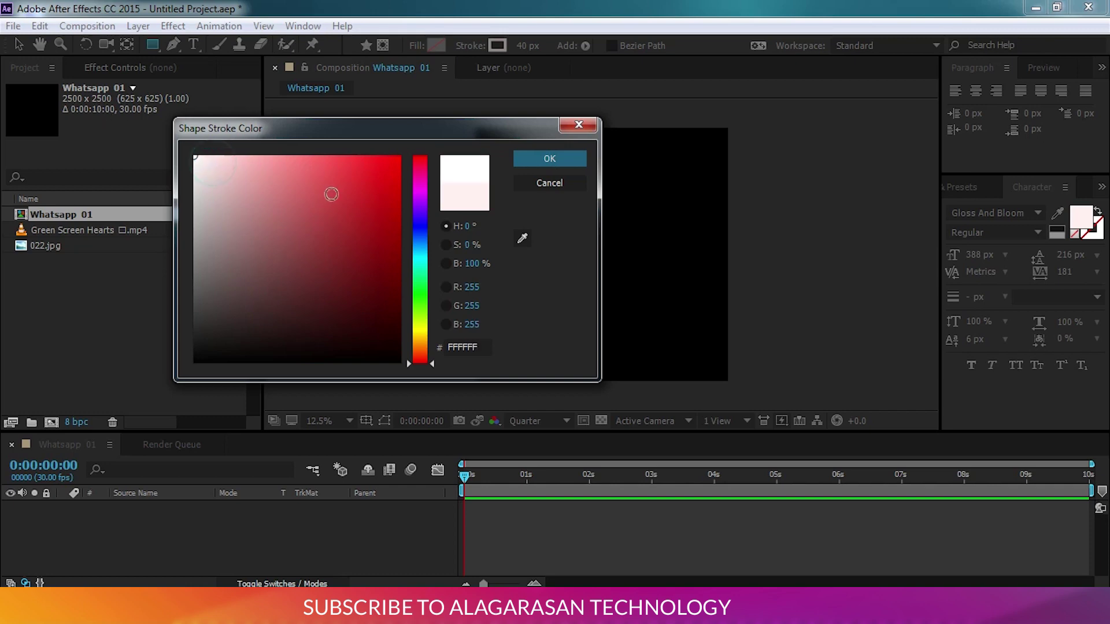
{"action": "left_click", "coordinate": [563, 160]}
{"action": "left_click", "coordinate": [522, 45]}
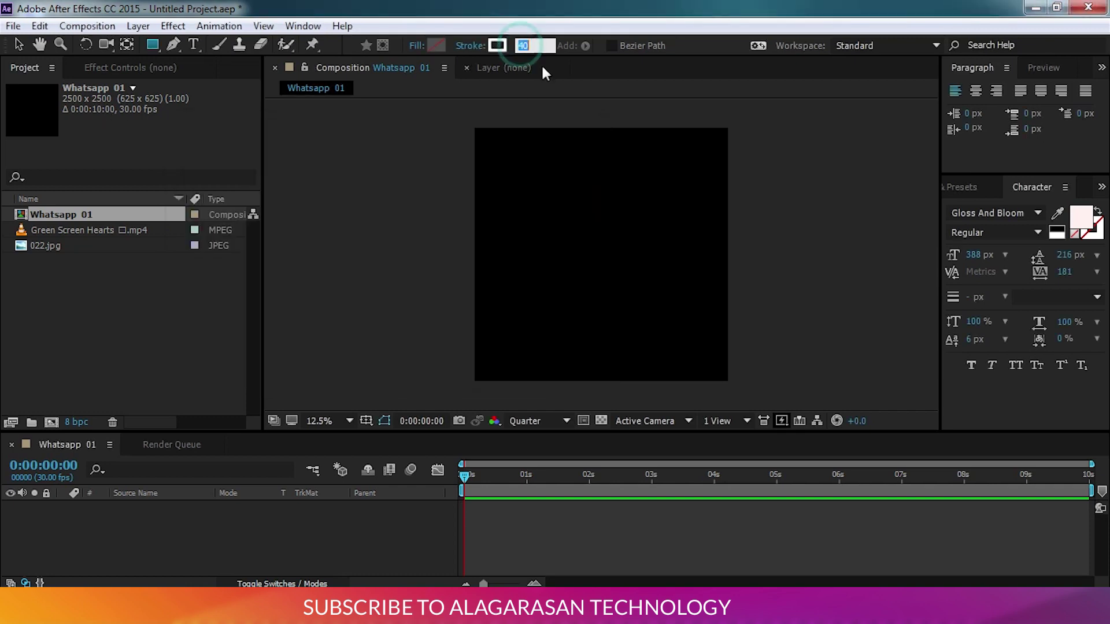
{"action": "key", "text": "Return"}
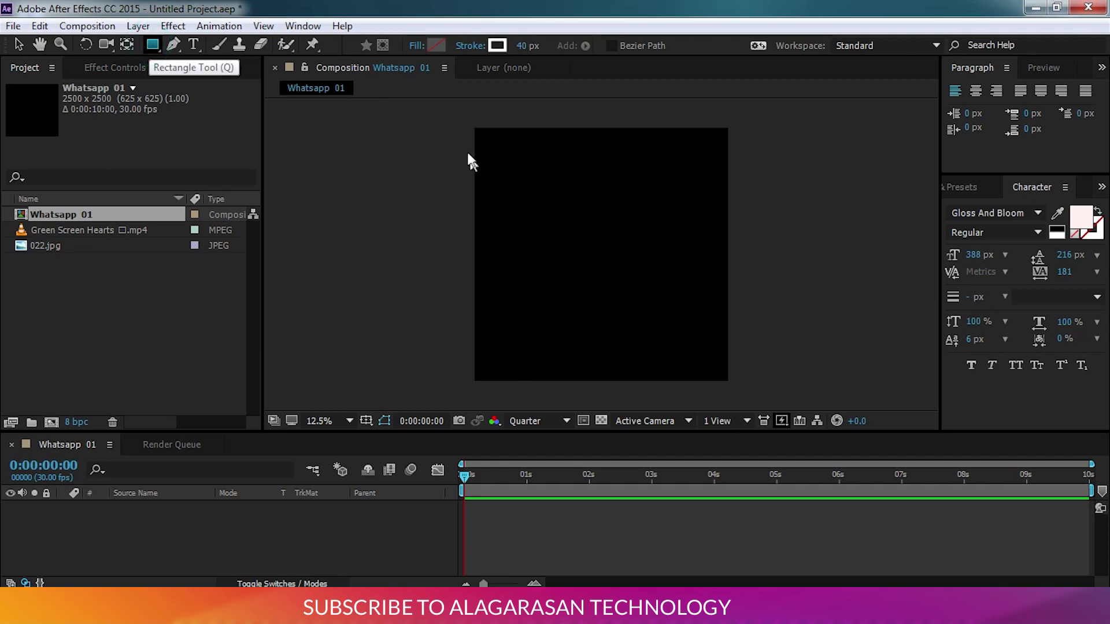
- Draw a rectangle over the whole composition as Shape Layer 1
{"action": "left_click_drag", "start_coordinate": [469, 156], "coordinate": [721, 278]}
{"action": "key", "text": "v"}
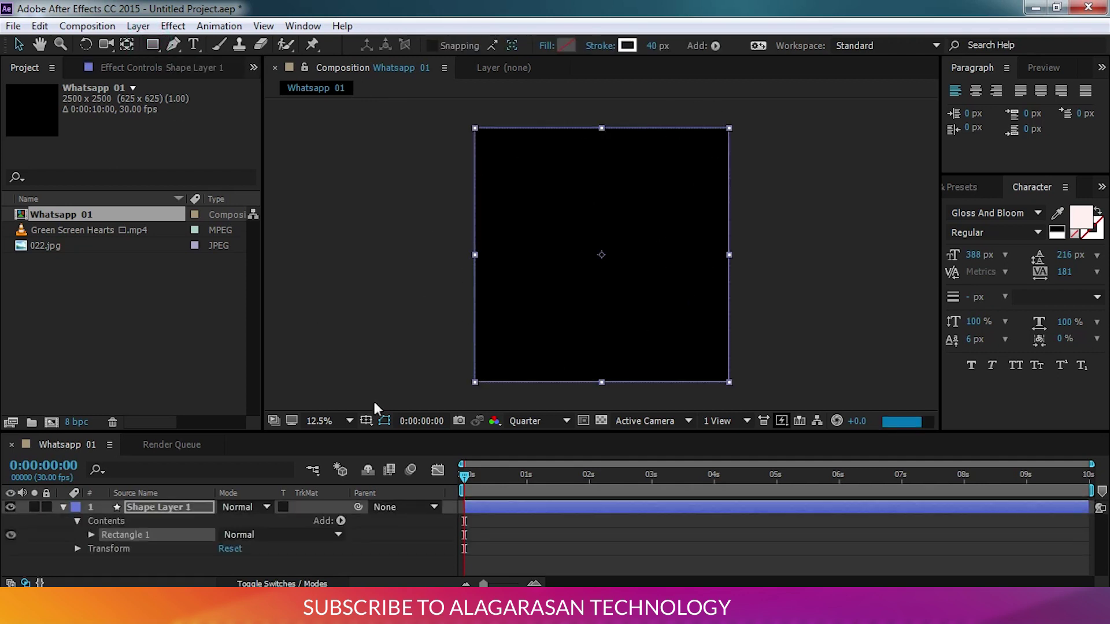
{"action": "left_click", "coordinate": [326, 556]}
{"action": "left_click", "coordinate": [62, 508]}
{"action": "left_click", "coordinate": [189, 545]}
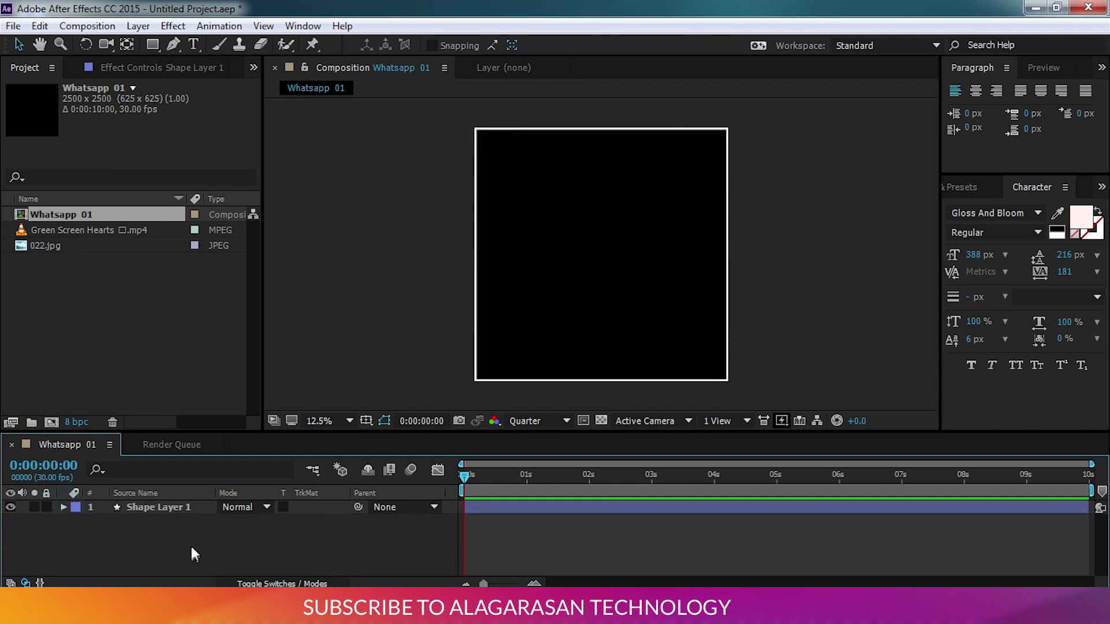
{"action": "left_click", "coordinate": [55, 247]}
- Add 022.jpg to Whatsapp 01 and scale it to 147%
{"action": "left_click_drag", "start_coordinate": [68, 244], "coordinate": [155, 533]}
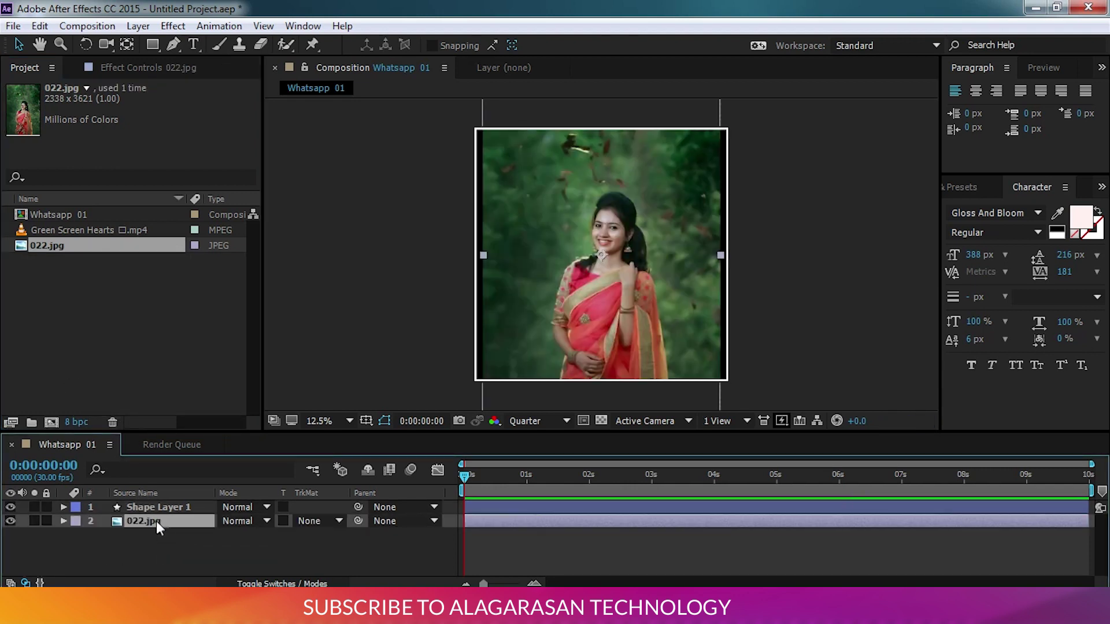
{"action": "key", "text": "s"}
{"action": "left_click_drag", "start_coordinate": [243, 537], "coordinate": [287, 538]}
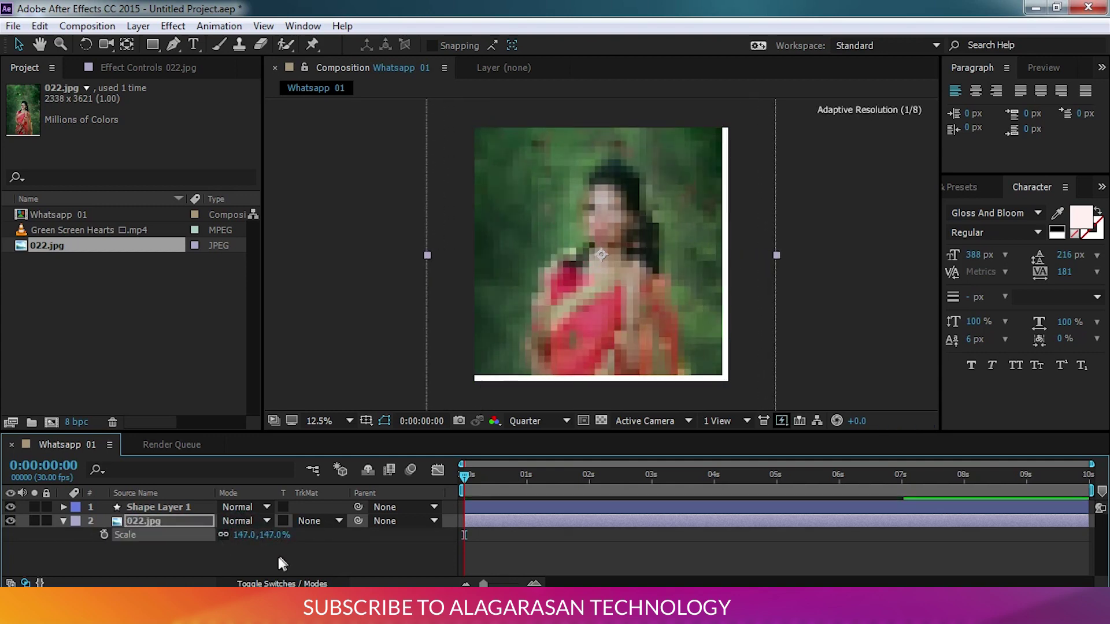
{"action": "left_click", "coordinate": [173, 69]}
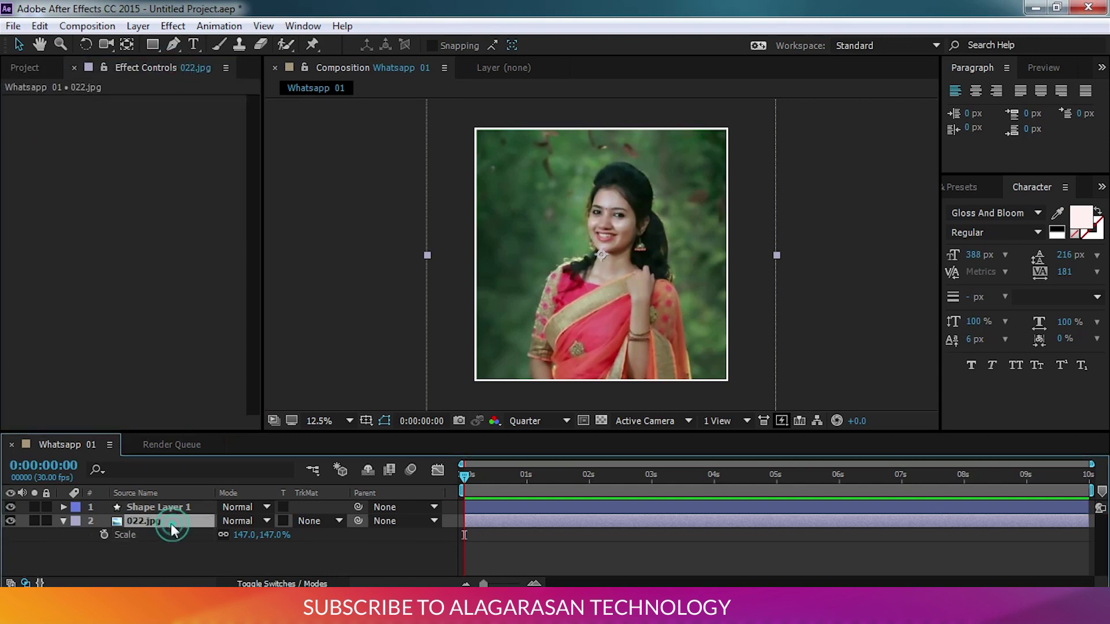
{"action": "left_click", "coordinate": [64, 522]}
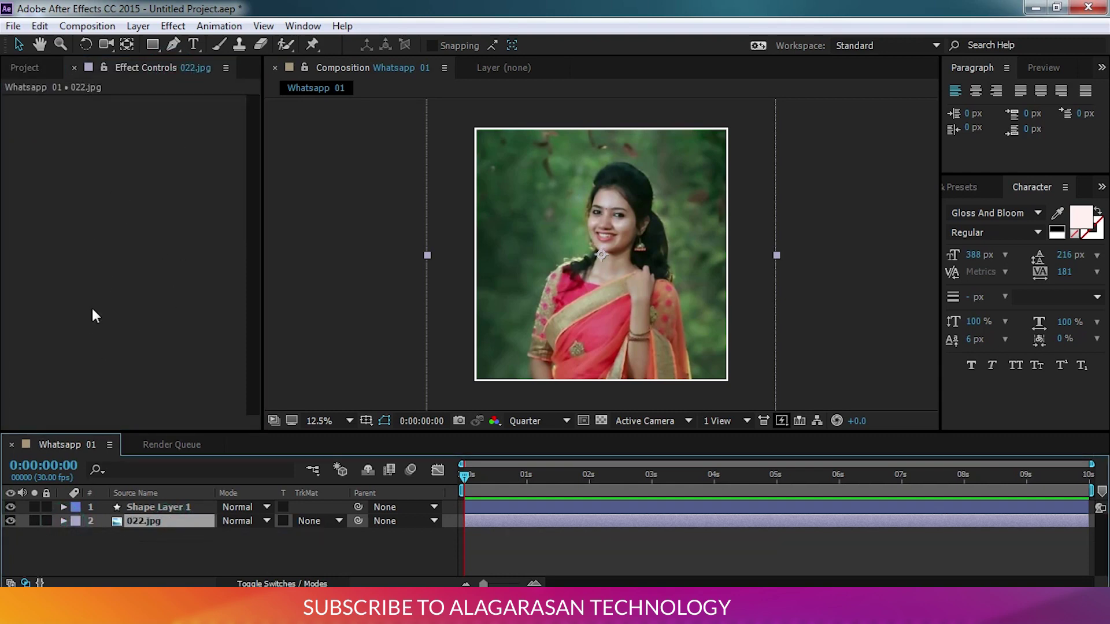
- Apply Levels to 022.jpg and lower its Output White to 177
{"action": "key", "text": "ctrl+space"}
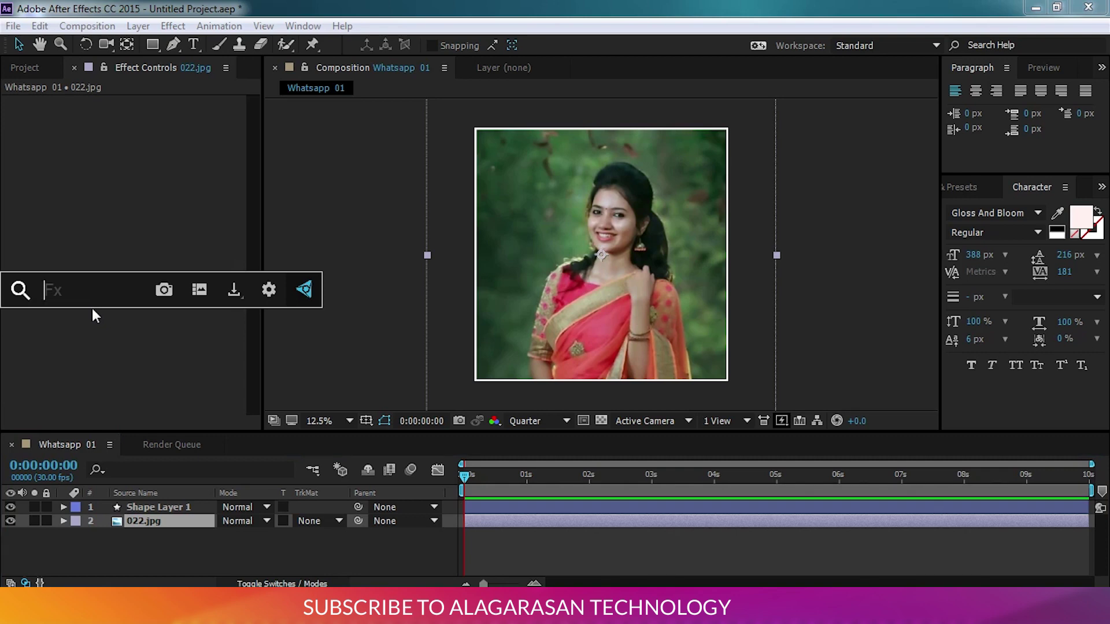
{"action": "type", "text": "leve"}
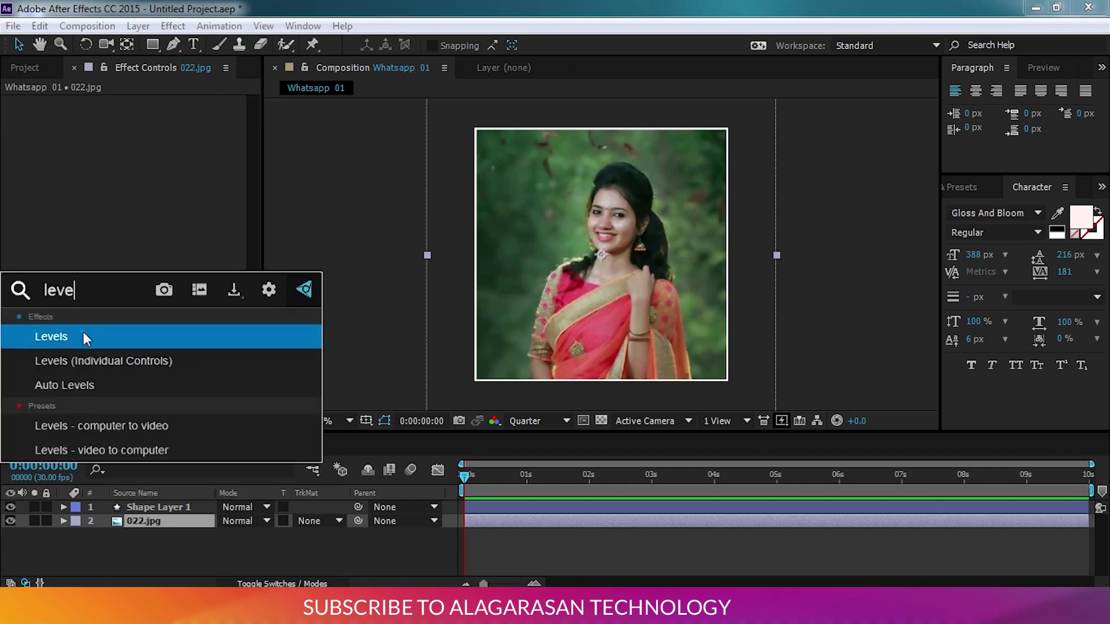
{"action": "left_click", "coordinate": [84, 337]}
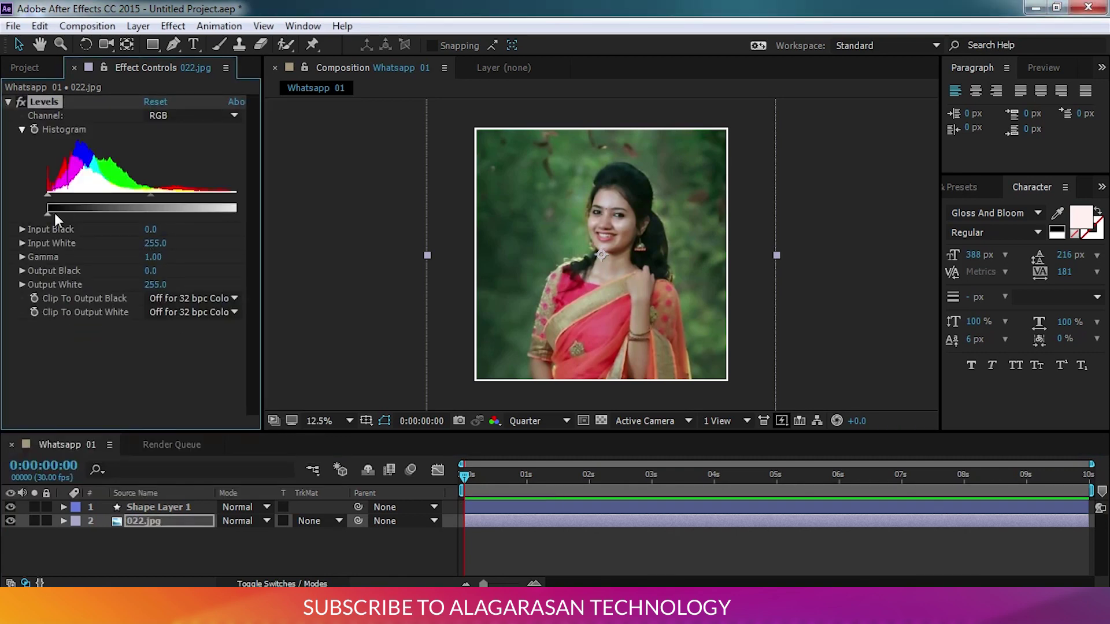
{"action": "left_click_drag", "start_coordinate": [48, 216], "coordinate": [24, 213]}
{"action": "left_click_drag", "start_coordinate": [236, 214], "coordinate": [192, 222]}
{"action": "left_click", "coordinate": [113, 369]}
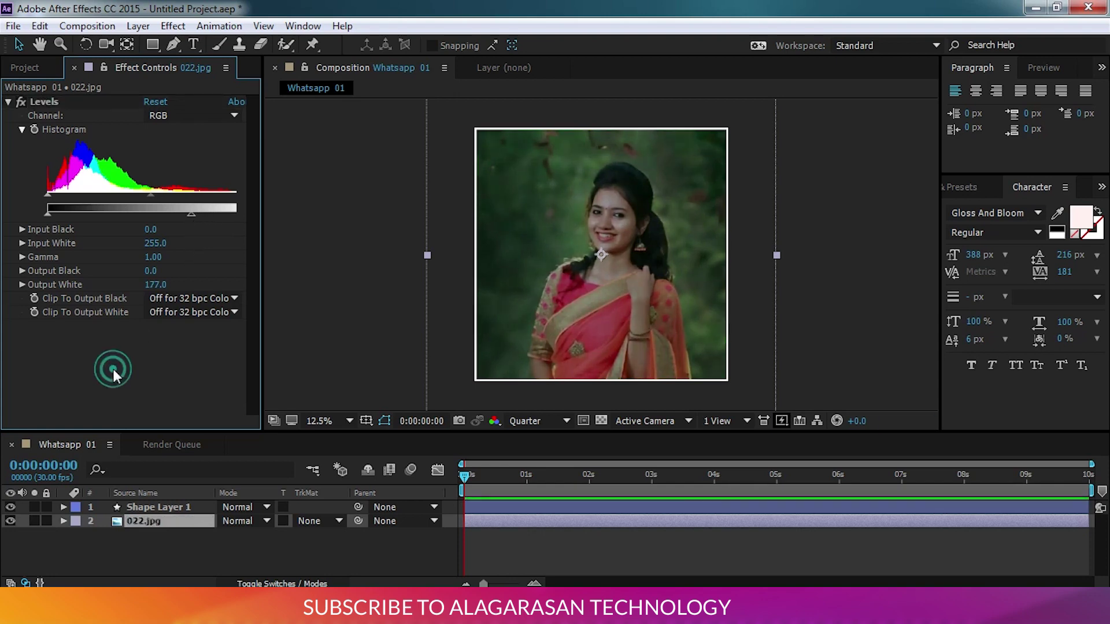
{"action": "key", "text": "ctrl+space"}
- Apply Curves to the photo, pulling the top-right point and a midpoint down
{"action": "type", "text": "cu"}
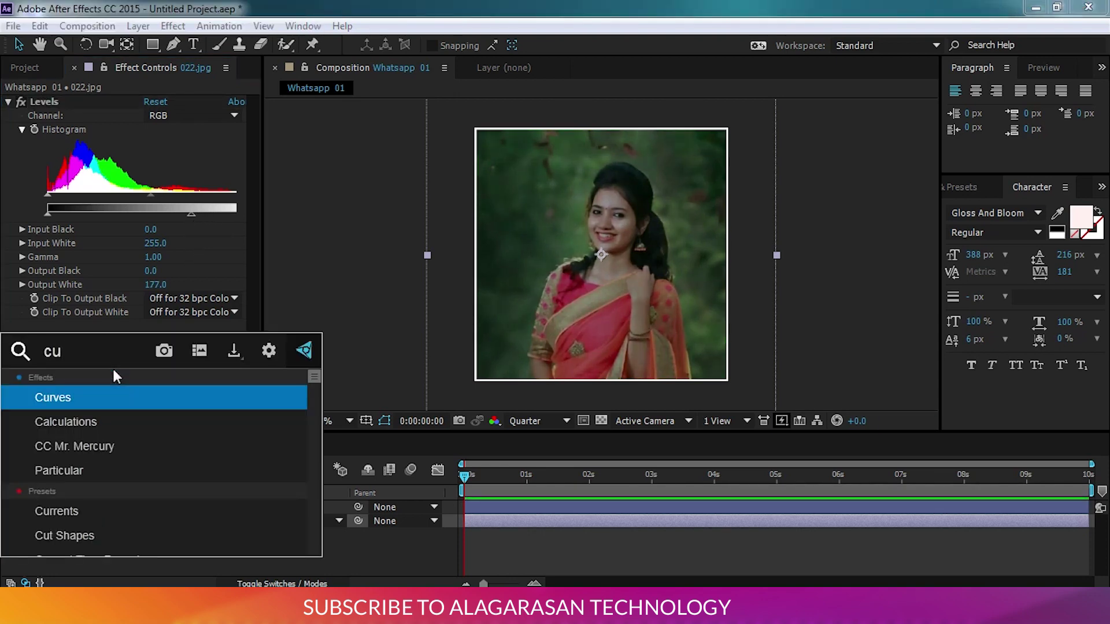
{"action": "left_click", "coordinate": [90, 397]}
{"action": "left_click_drag", "start_coordinate": [228, 180], "coordinate": [242, 199]}
{"action": "left_click_drag", "start_coordinate": [158, 268], "coordinate": [161, 270]}
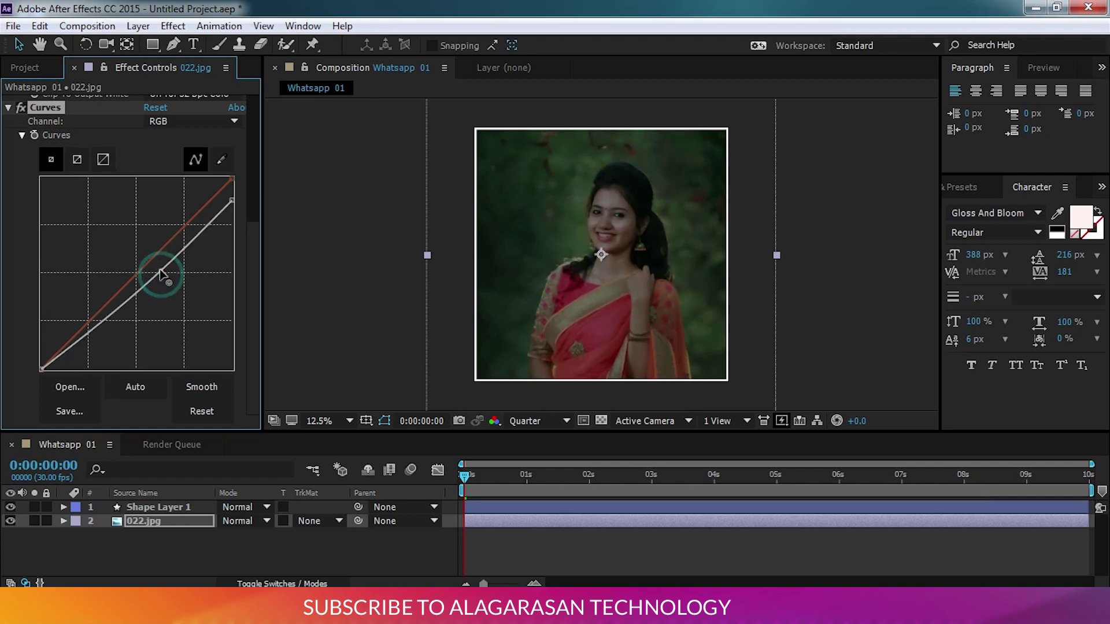
{"action": "left_click", "coordinate": [28, 67]}
{"action": "left_click", "coordinate": [96, 283]}
- Add a new orange 2500 × 2500 solid, Orange Solid 1, from the timeline's New > Solid
{"action": "left_click", "coordinate": [117, 234]}
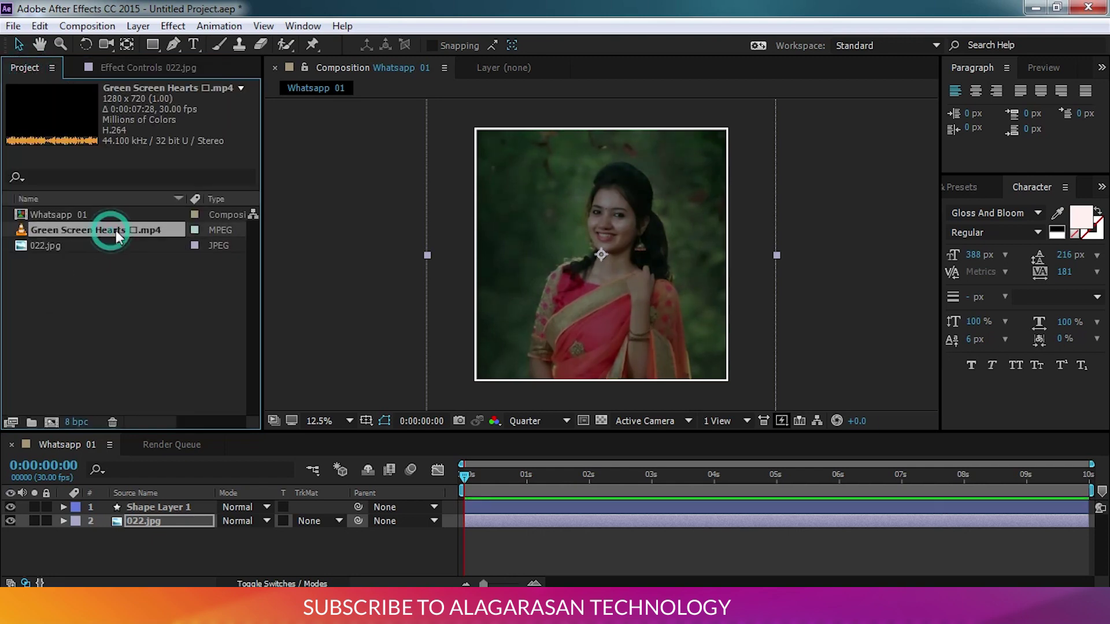
{"action": "right_click", "coordinate": [166, 538]}
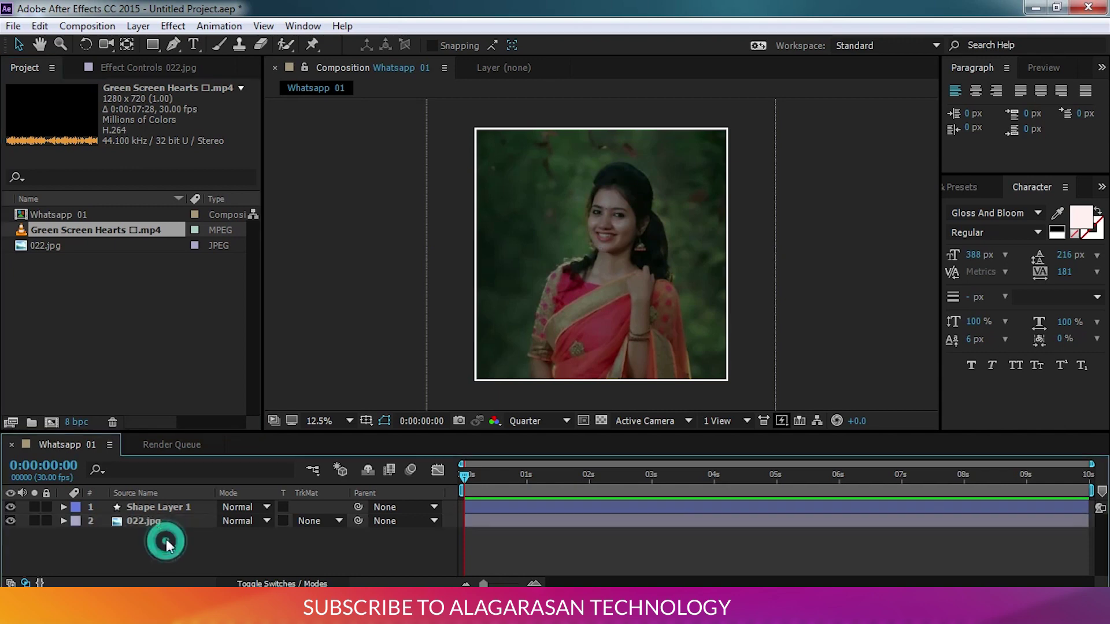
{"action": "mouse_move", "coordinate": [198, 381]}
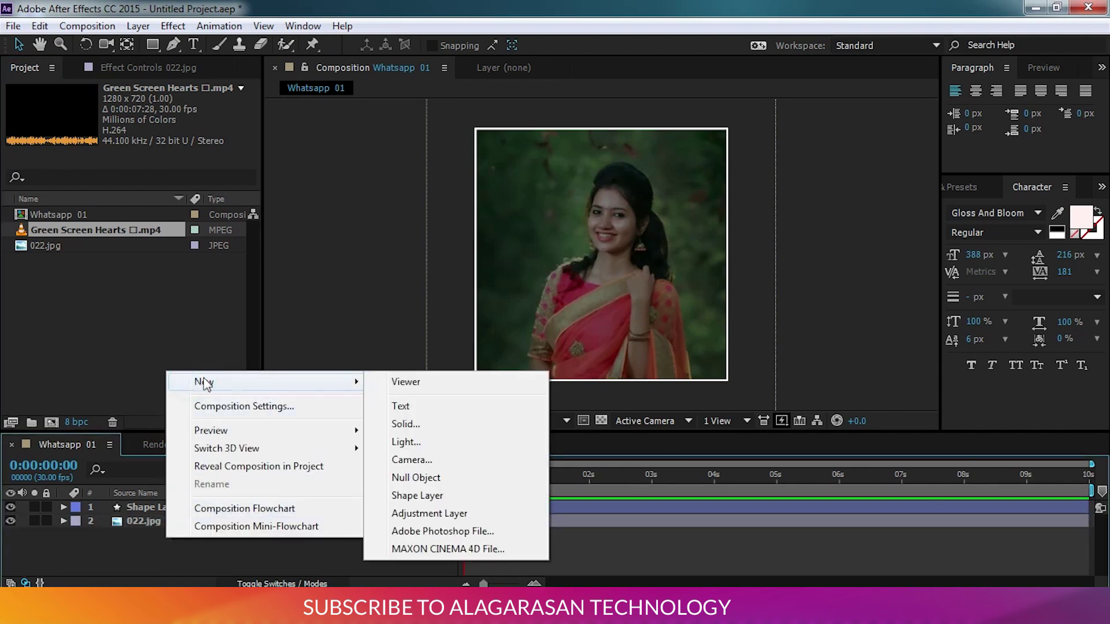
{"action": "mouse_move", "coordinate": [349, 381]}
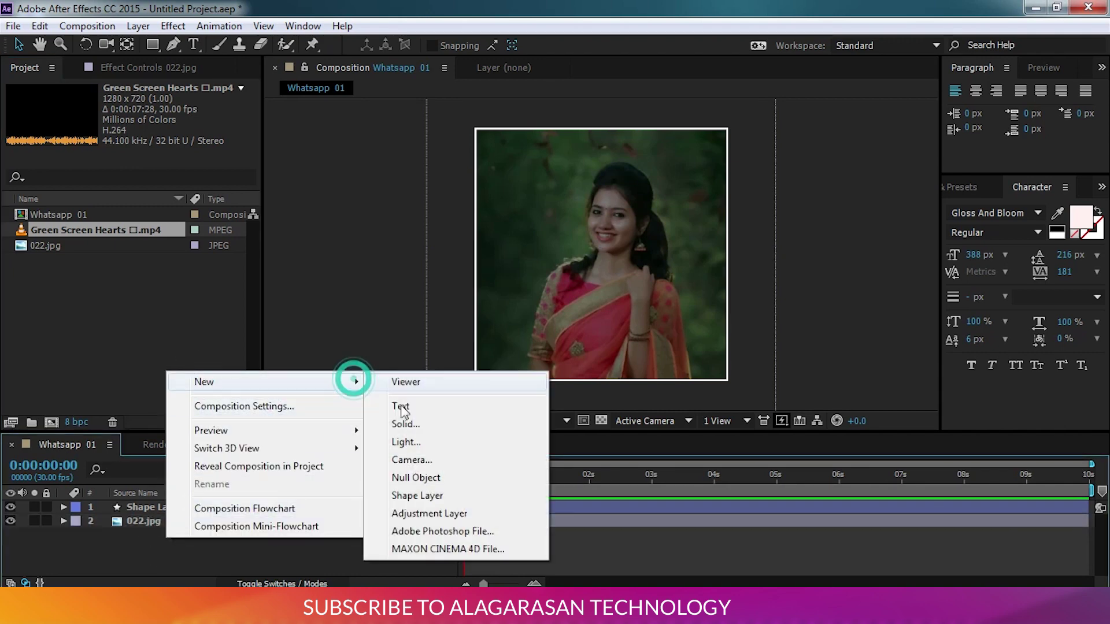
{"action": "left_click", "coordinate": [414, 426]}
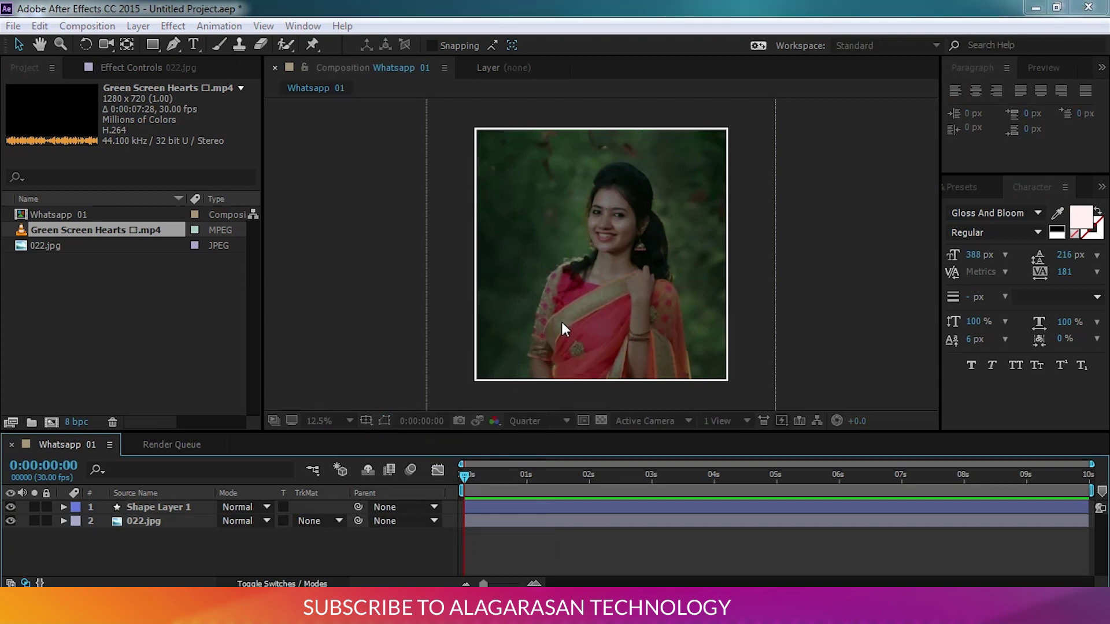
{"action": "left_click", "coordinate": [546, 401]}
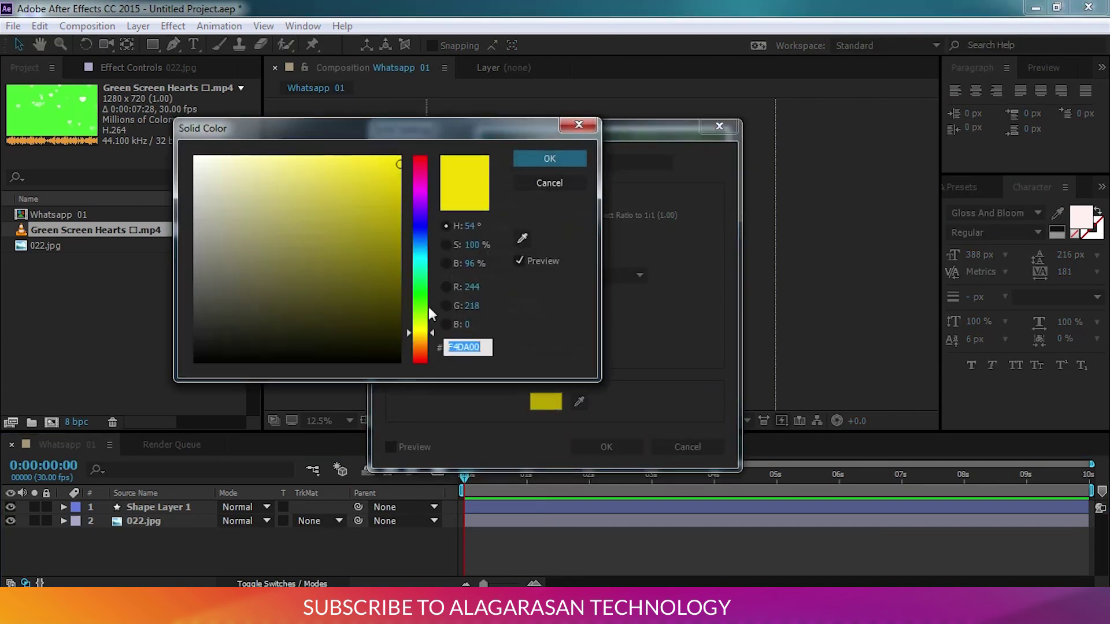
{"action": "left_click_drag", "start_coordinate": [414, 345], "coordinate": [421, 345]}
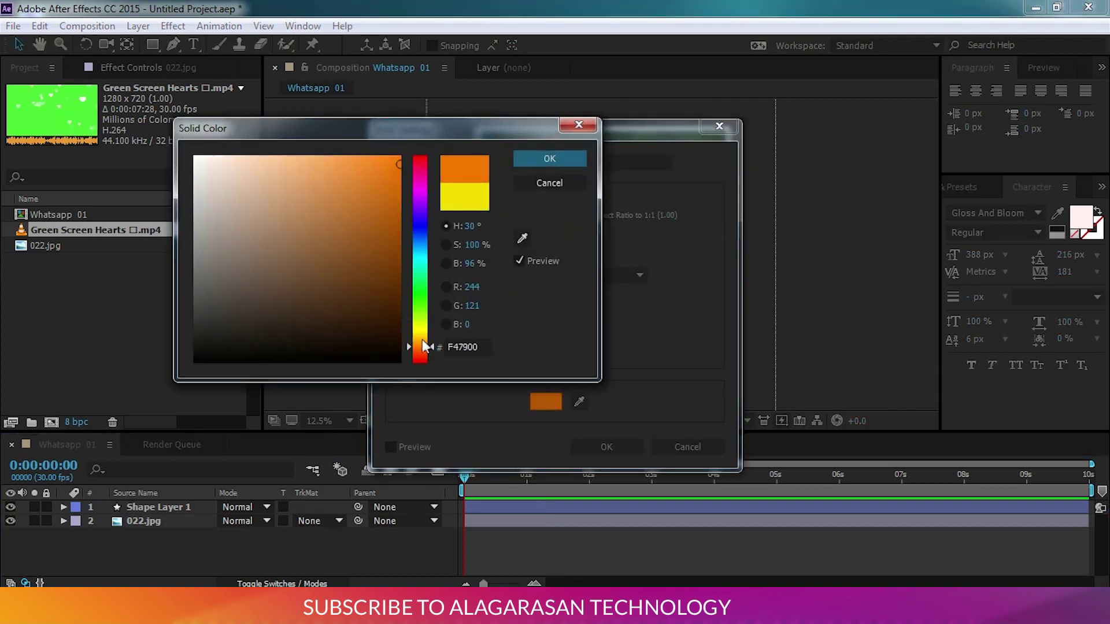
{"action": "left_click", "coordinate": [550, 160]}
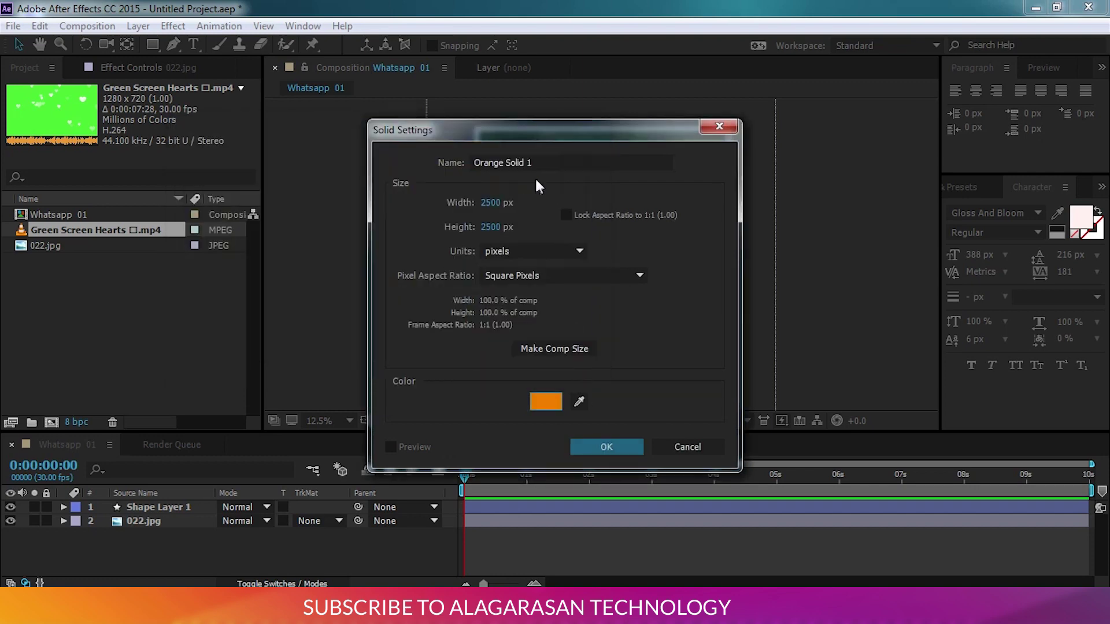
{"action": "left_click", "coordinate": [593, 438]}
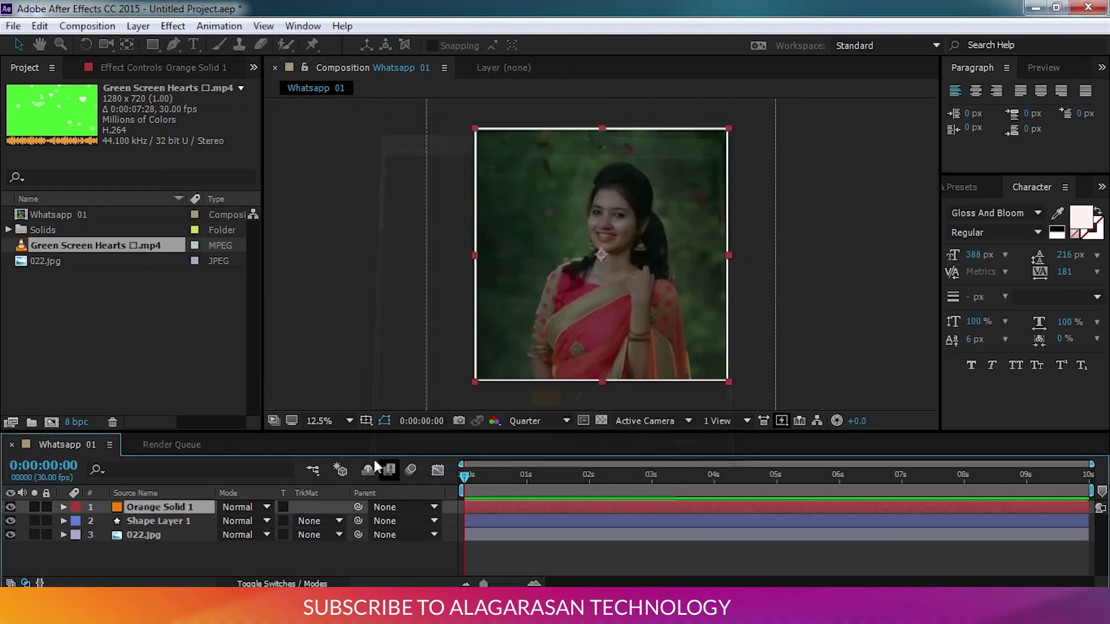
- Draw a closed curved pen mask on Orange Solid 1 along the photo's bottom edge
{"action": "left_click", "coordinate": [173, 44]}
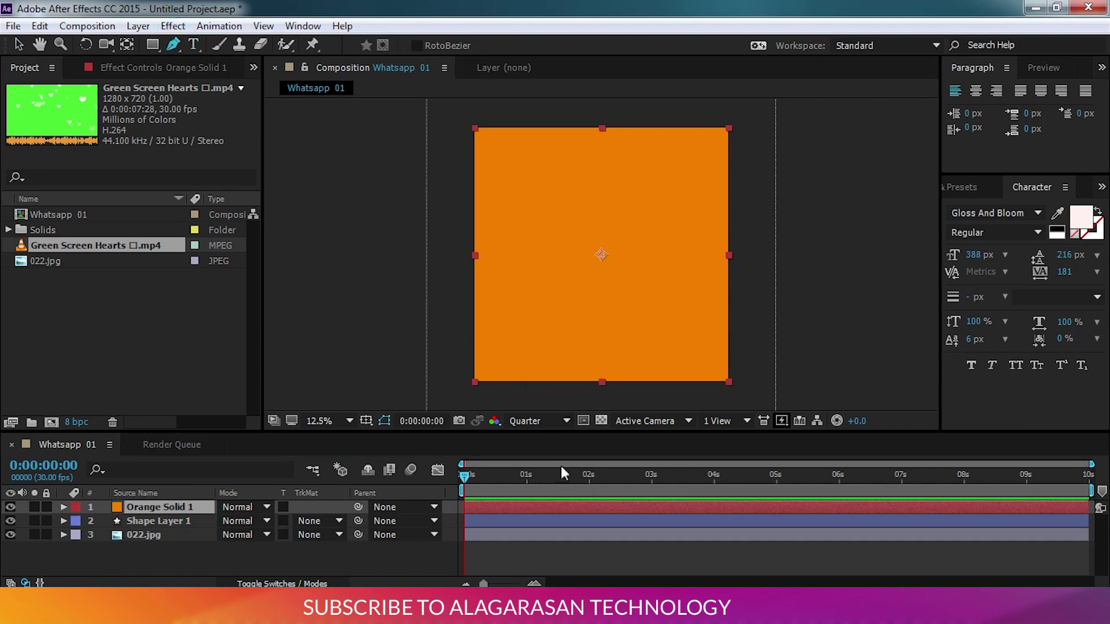
{"action": "left_click", "coordinate": [683, 403]}
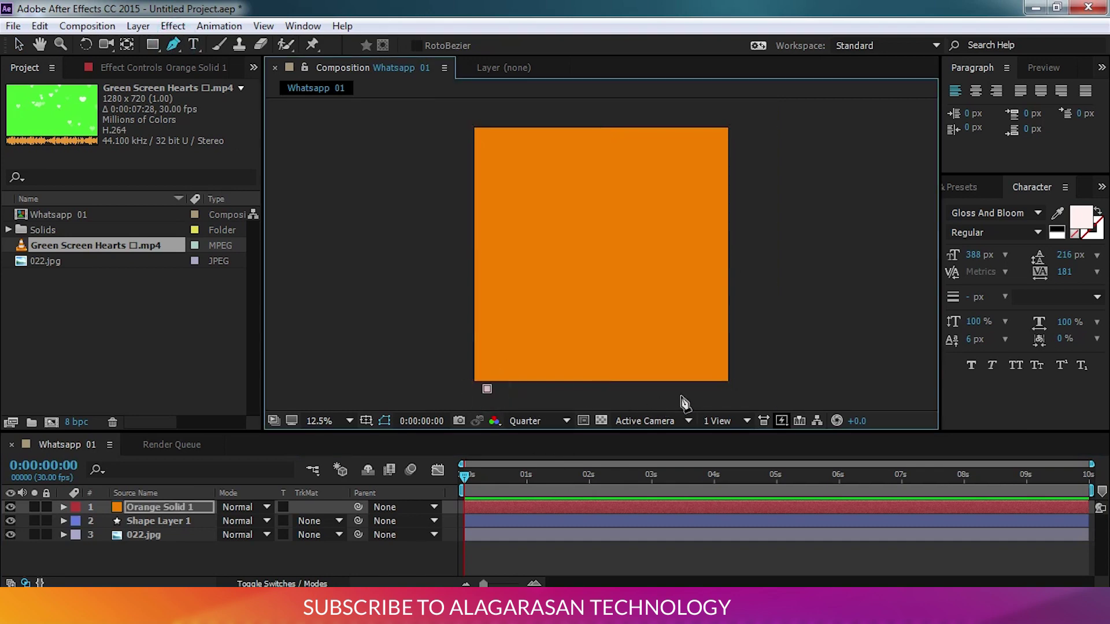
{"action": "left_click_drag", "start_coordinate": [695, 394], "coordinate": [780, 523]}
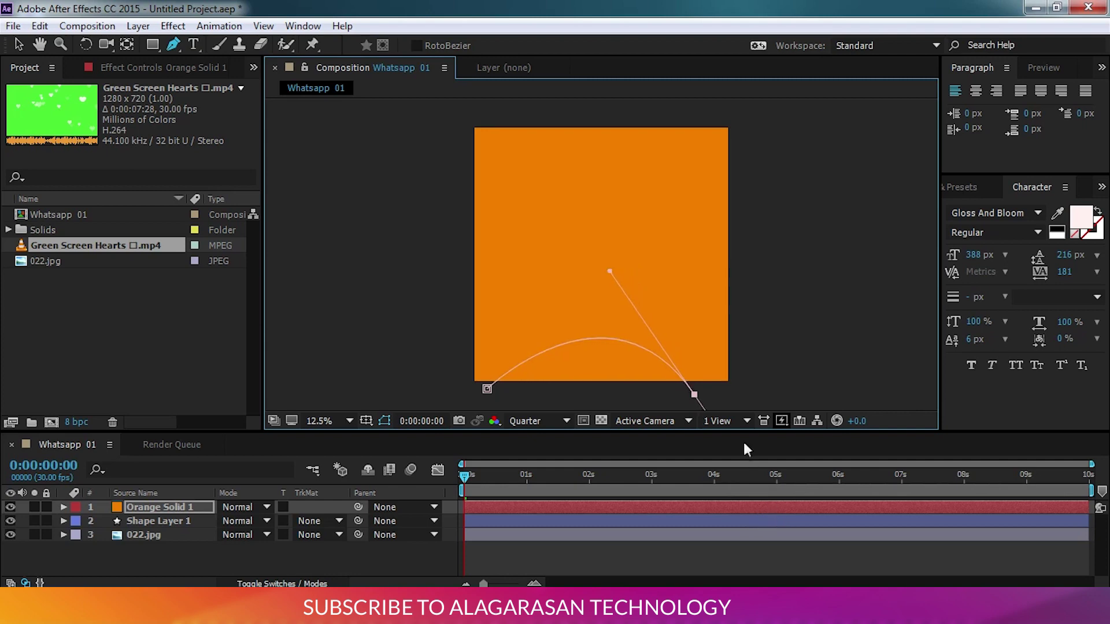
{"action": "left_click_drag", "start_coordinate": [694, 394], "coordinate": [709, 394]}
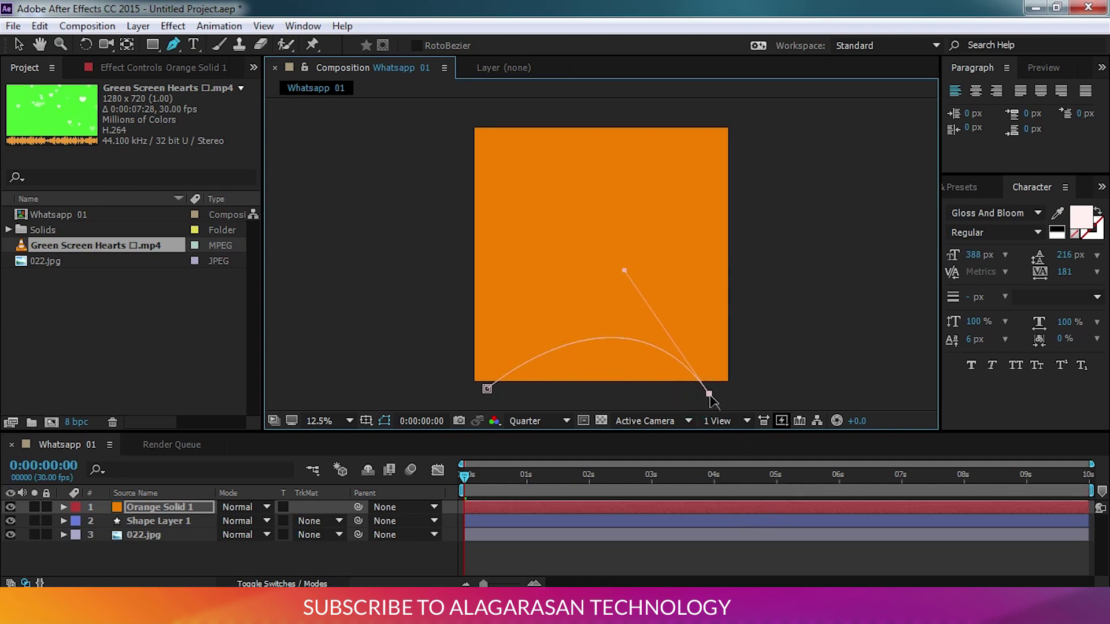
{"action": "left_click_drag", "start_coordinate": [634, 402], "coordinate": [490, 402]}
{"action": "left_click", "coordinate": [487, 389]}
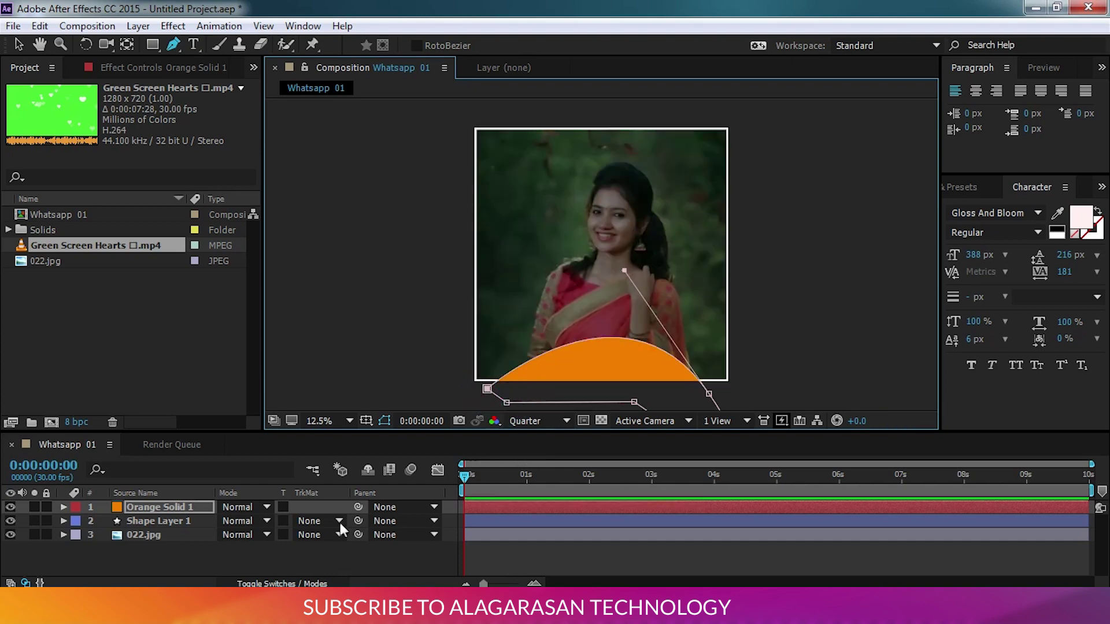
{"action": "left_click", "coordinate": [172, 502]}
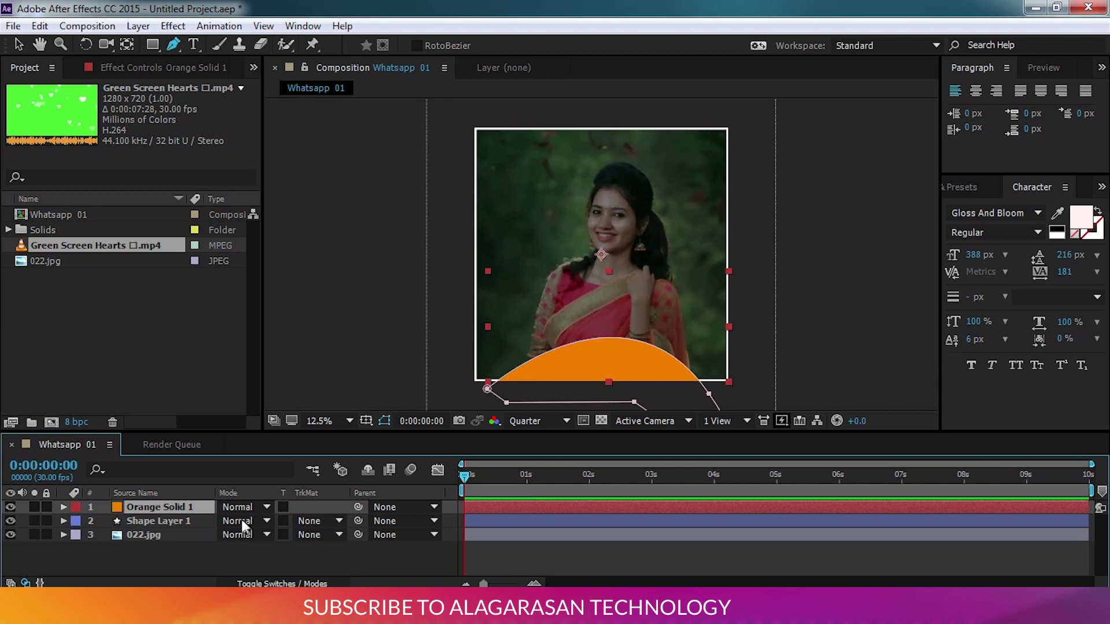
- Feather the orange arc's mask heavily to soften it into a glow
{"action": "key", "text": "f"}
{"action": "left_click_drag", "start_coordinate": [241, 534], "coordinate": [989, 524]}
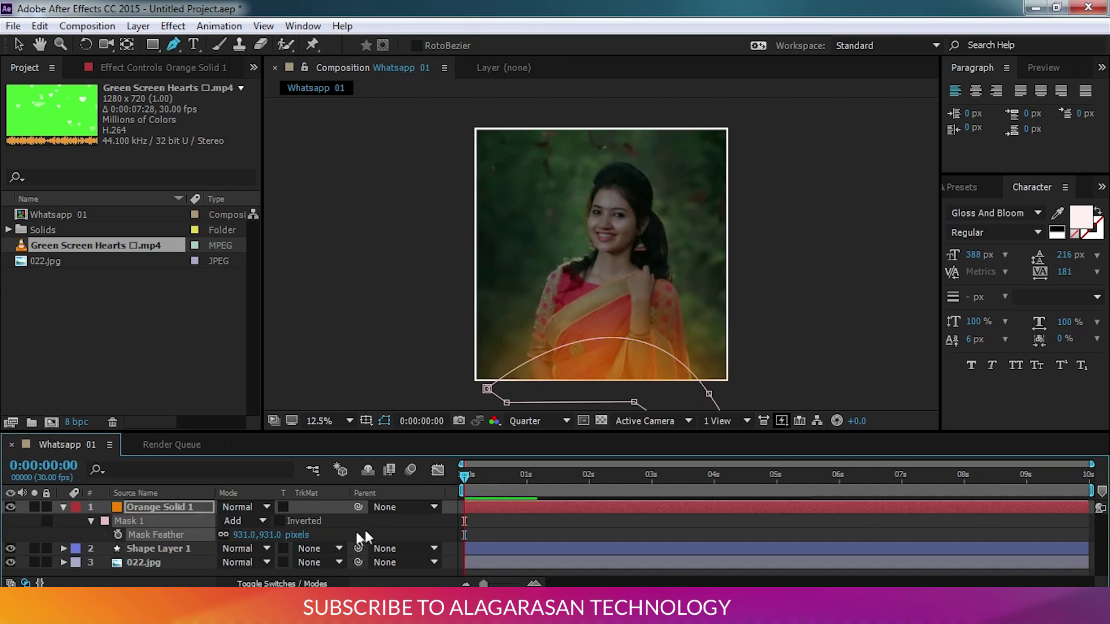
{"action": "left_click", "coordinate": [64, 509]}
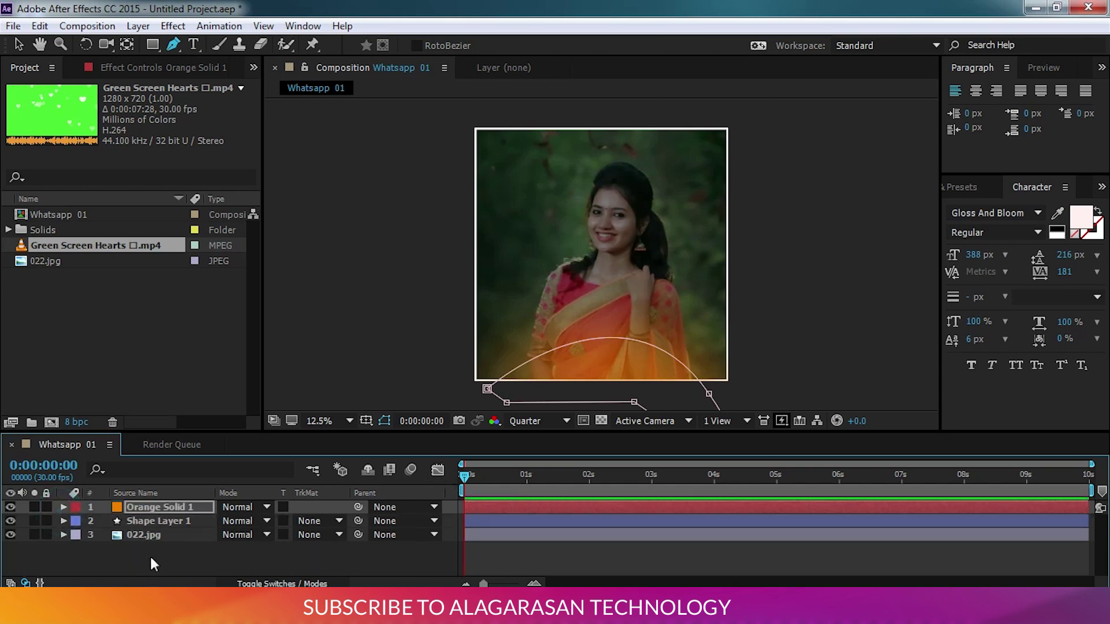
{"action": "left_click", "coordinate": [152, 557]}
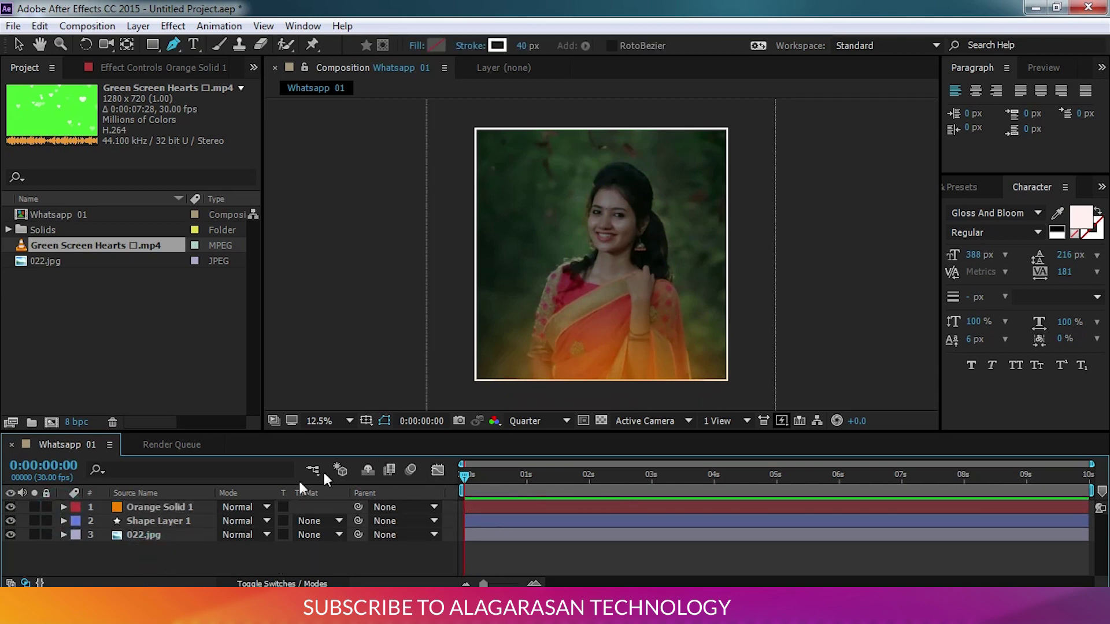
- Move Orange Solid 1 below Shape Layer 1 and show layer names instead of source names
{"action": "left_click_drag", "start_coordinate": [157, 509], "coordinate": [172, 526]}
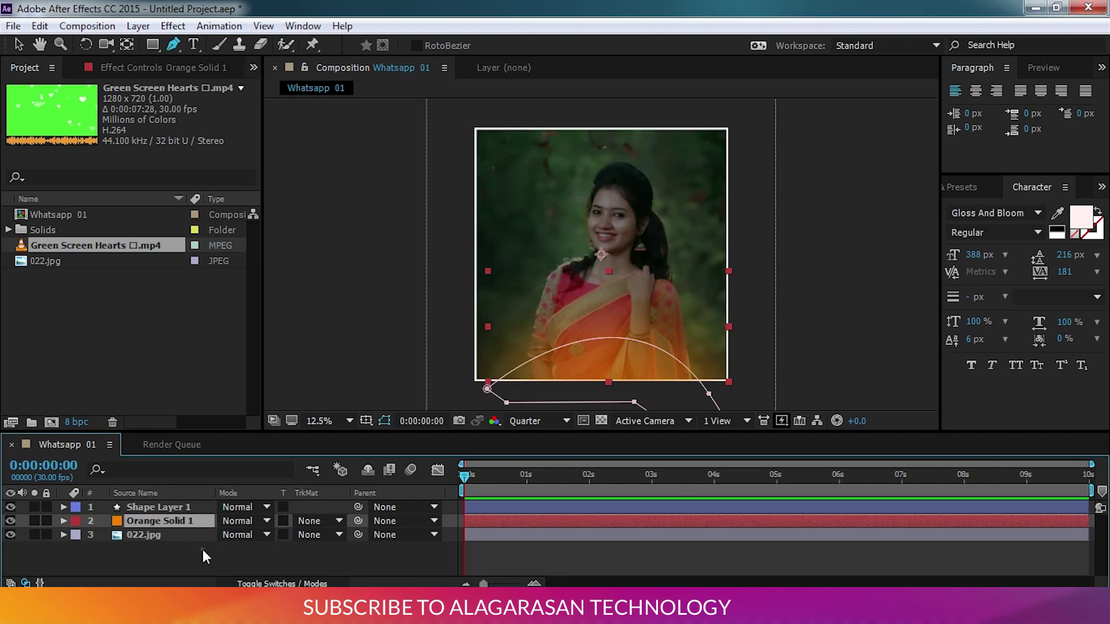
{"action": "left_click", "coordinate": [189, 547]}
{"action": "left_click", "coordinate": [168, 526]}
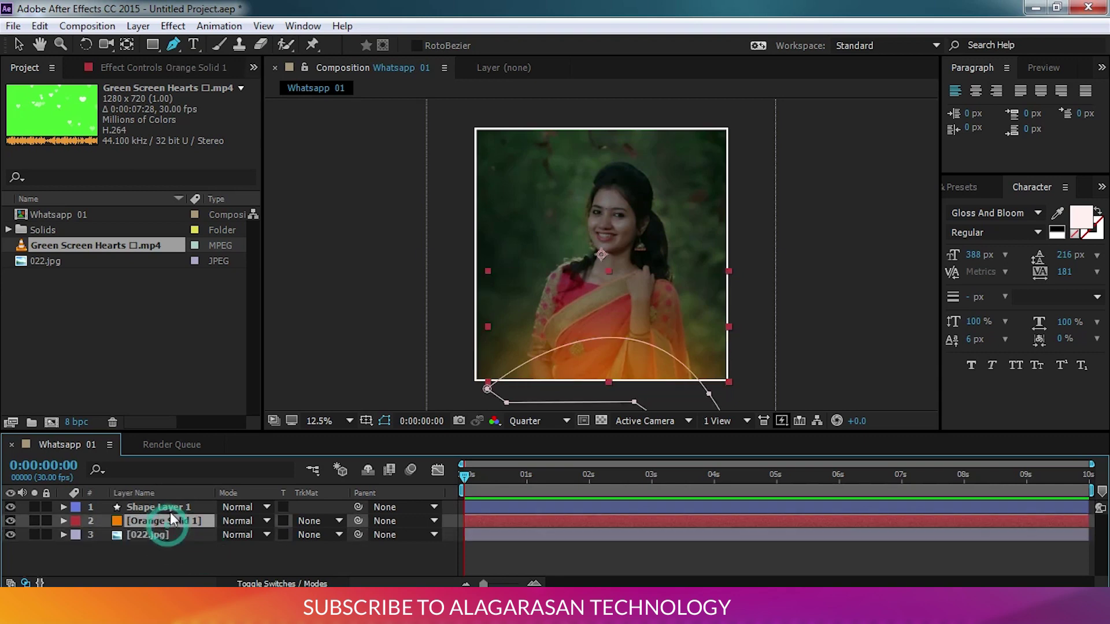
{"action": "left_click", "coordinate": [170, 511]}
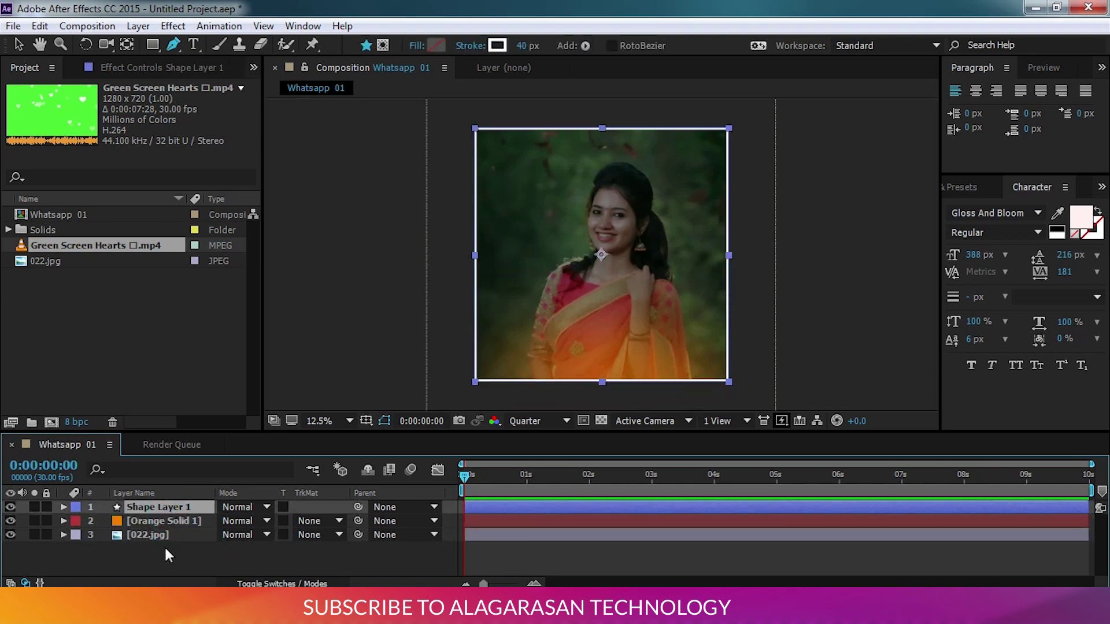
{"action": "left_click", "coordinate": [164, 546]}
{"action": "left_click", "coordinate": [160, 534]}
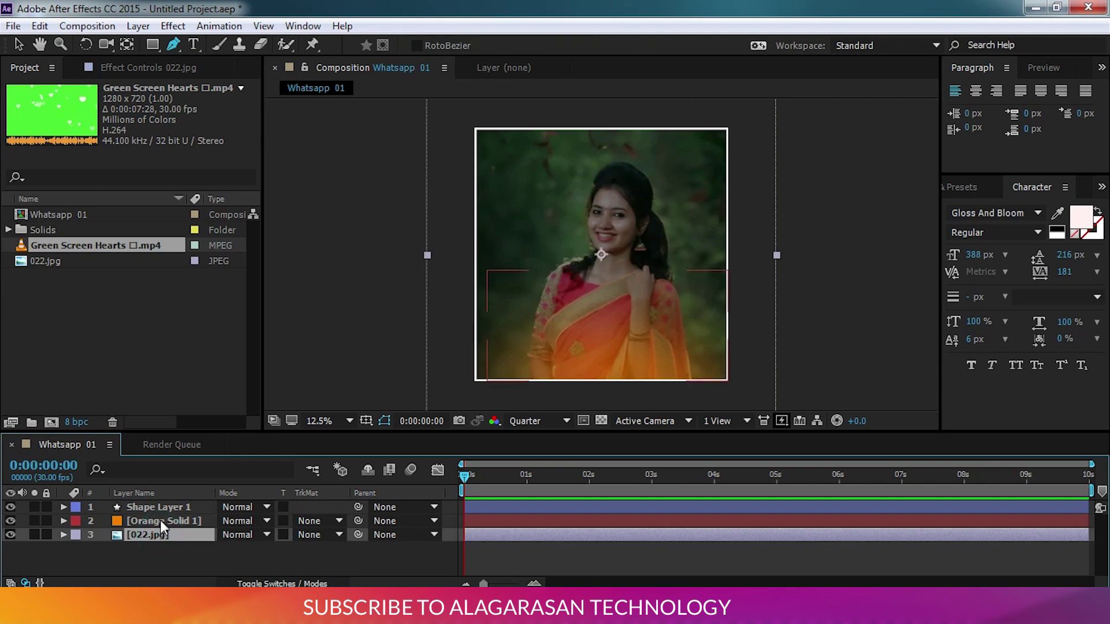
{"action": "left_click", "coordinate": [160, 519]}
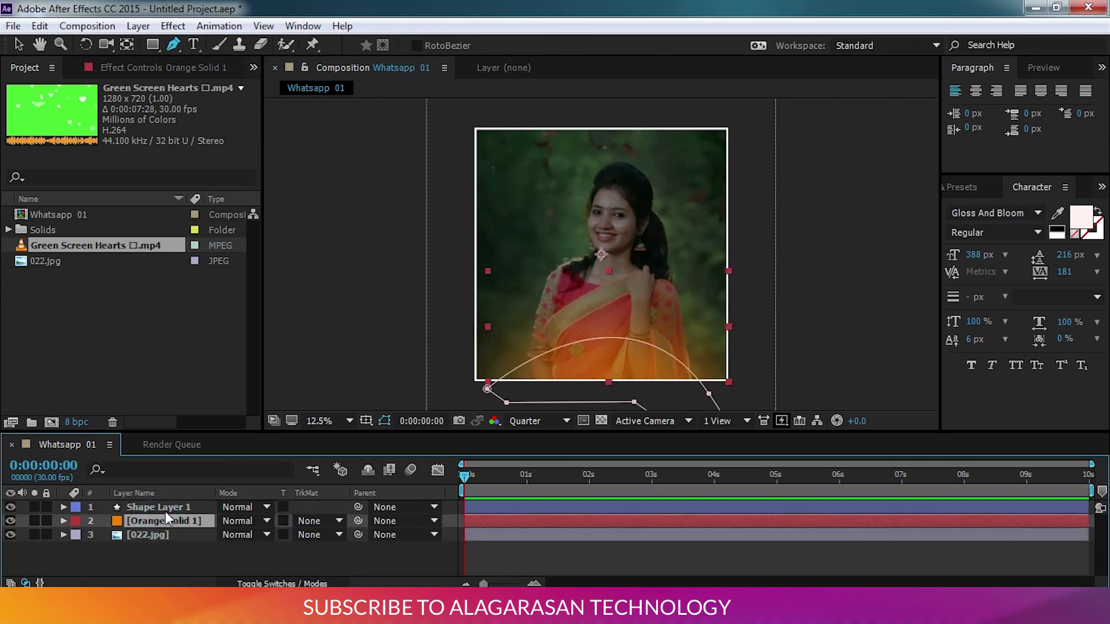
{"action": "left_click", "coordinate": [167, 547]}
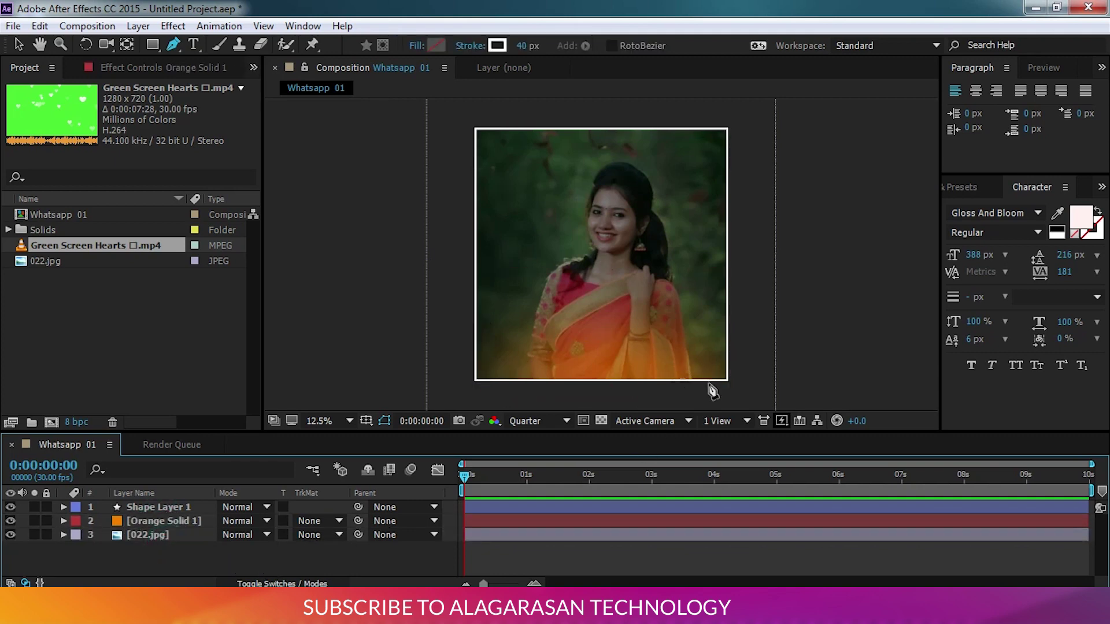
- Set the Character font size to 400 px
{"action": "left_click", "coordinate": [992, 214]}
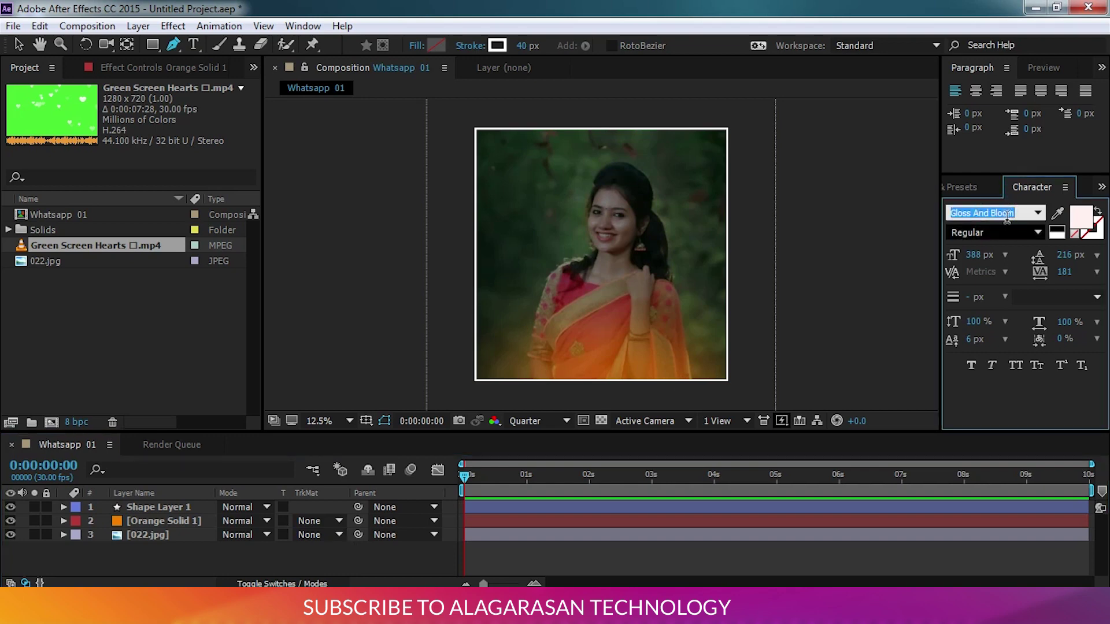
{"action": "left_click", "coordinate": [977, 255]}
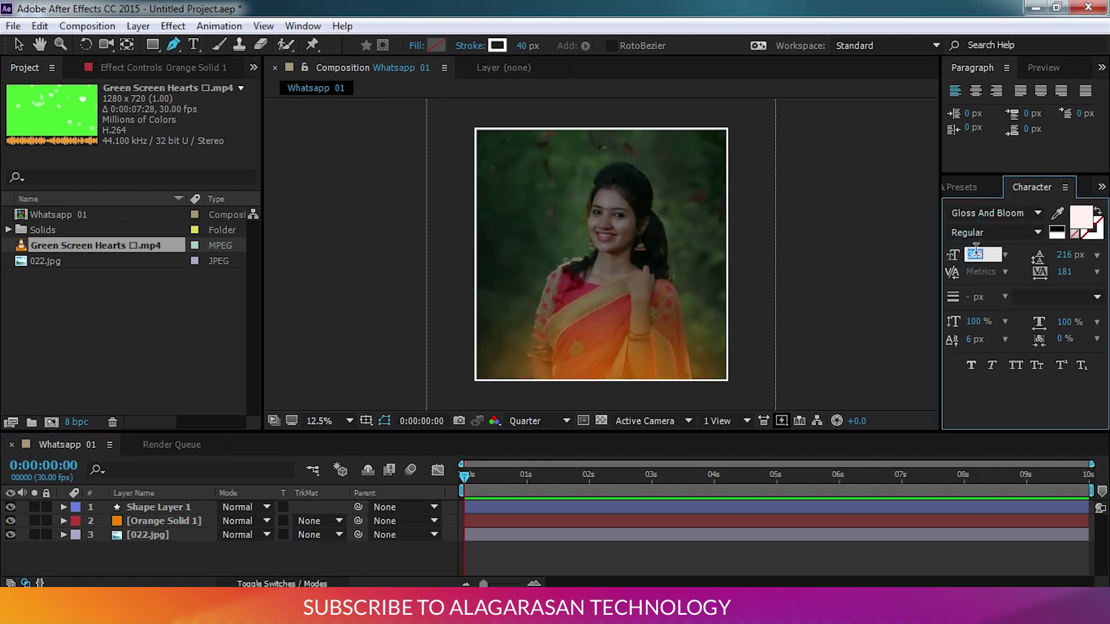
{"action": "type", "text": "400"}
{"action": "key", "text": "Return"}
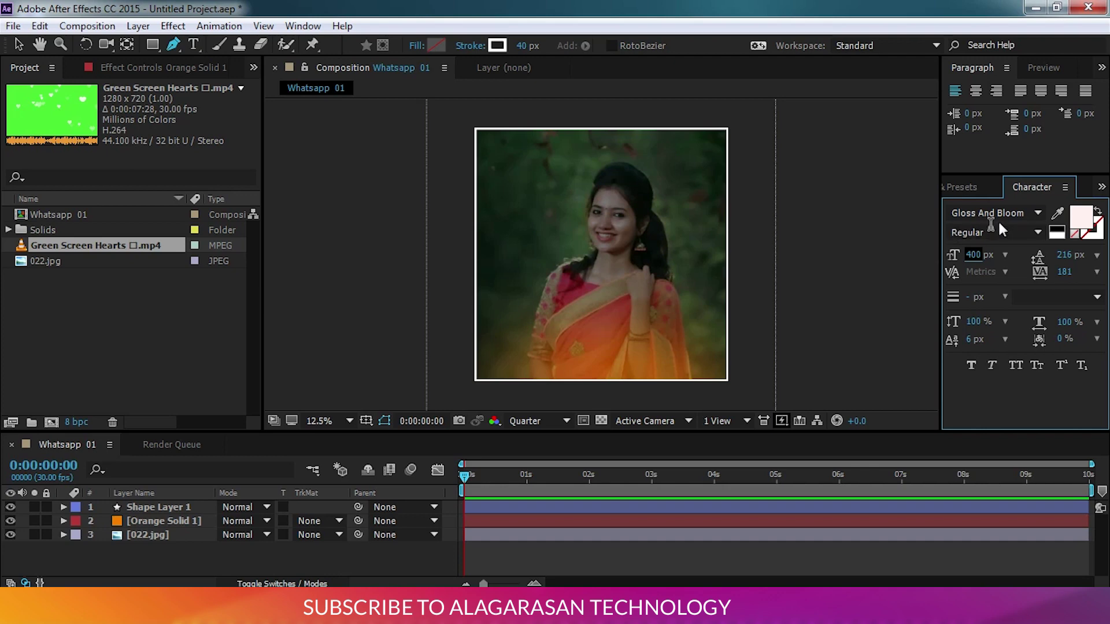
- Type 'Beauty' near the bottom of the photo and tighten its tracking to 139
{"action": "left_click", "coordinate": [191, 44]}
{"action": "left_click", "coordinate": [515, 352]}
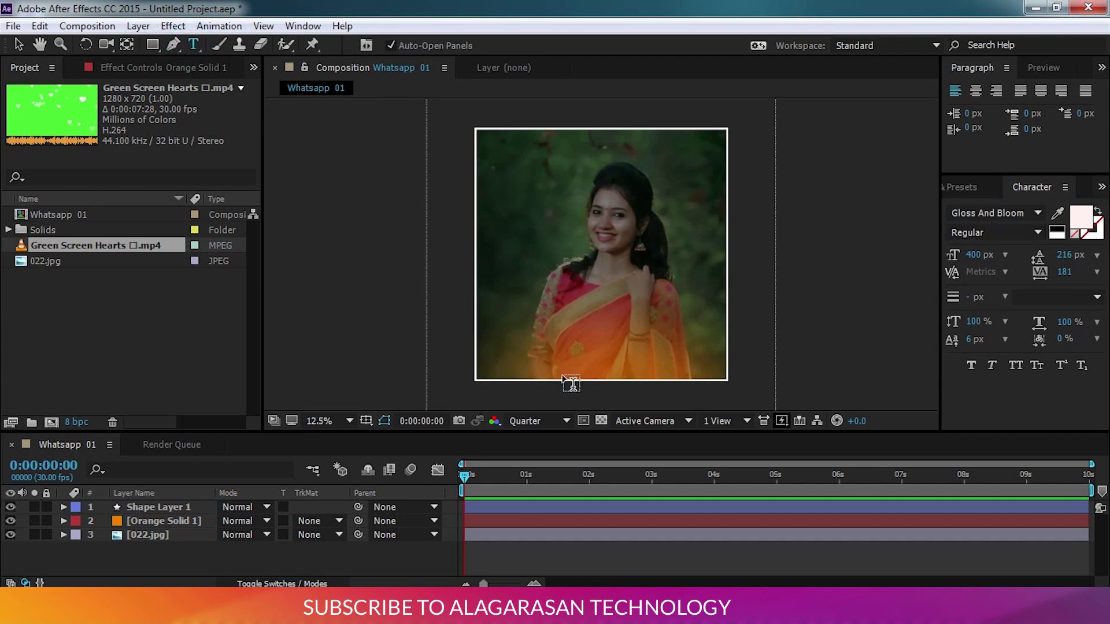
{"action": "left_click", "coordinate": [553, 370]}
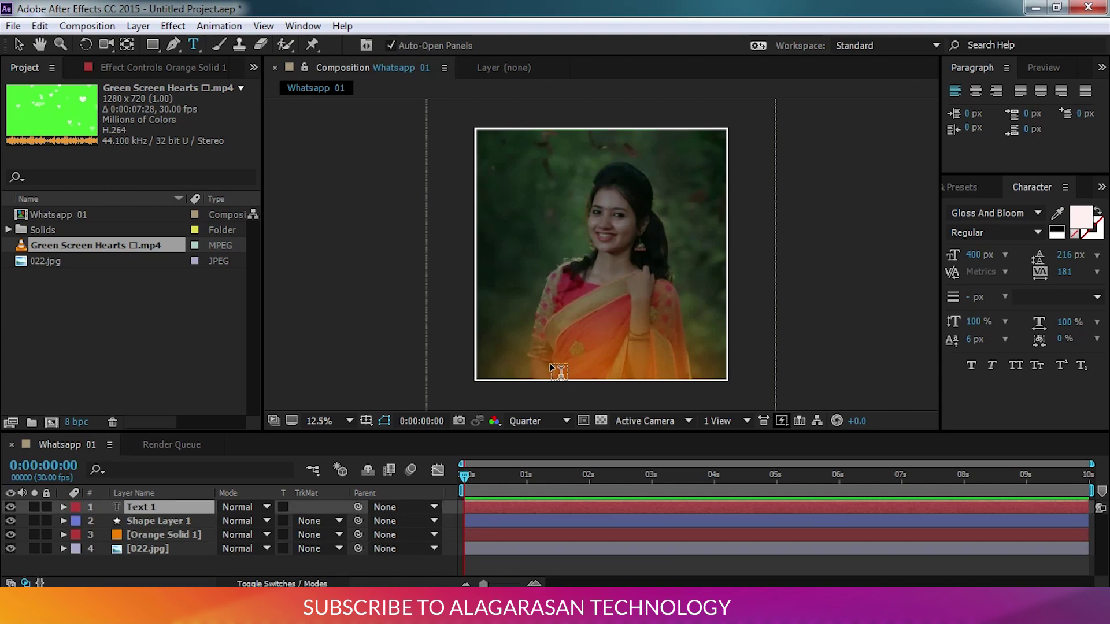
{"action": "type", "text": "bea"}
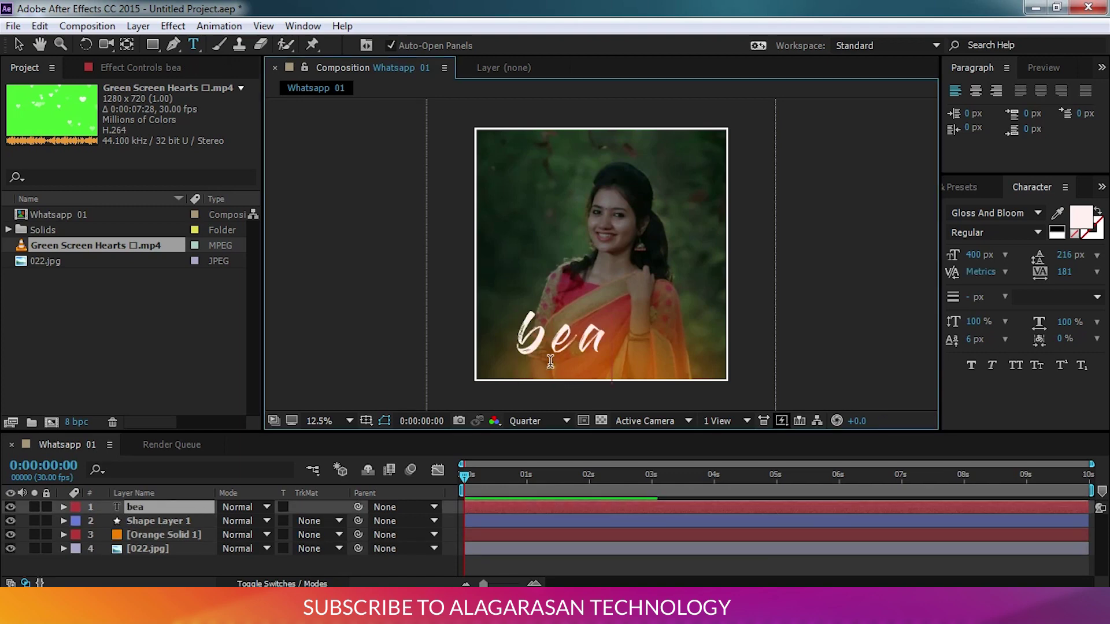
{"action": "key", "text": "BackSpace"}
{"action": "key", "text": "BackSpace"}
{"action": "key", "text": "BackSpace"}
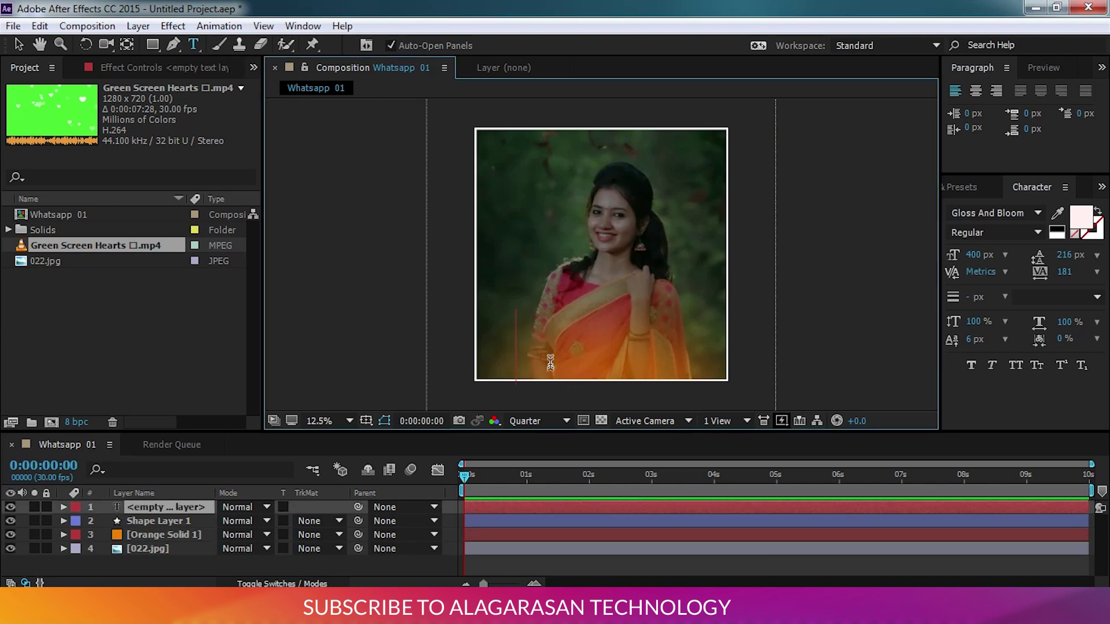
{"action": "type", "text": "Bea"}
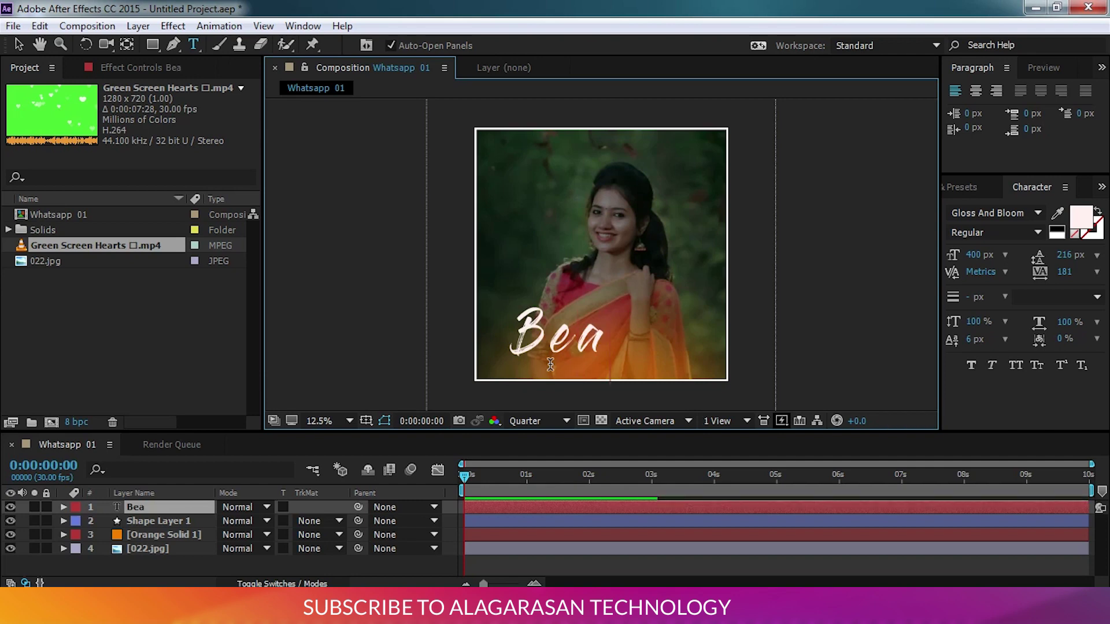
{"action": "type", "text": "uty"}
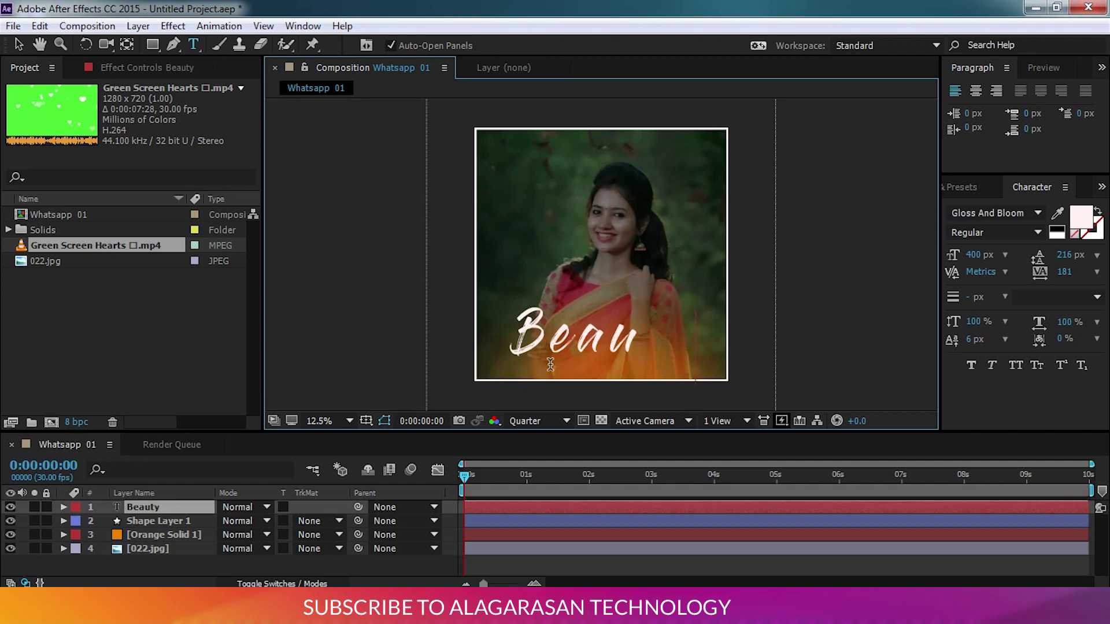
{"action": "key", "text": "ctrl+a"}
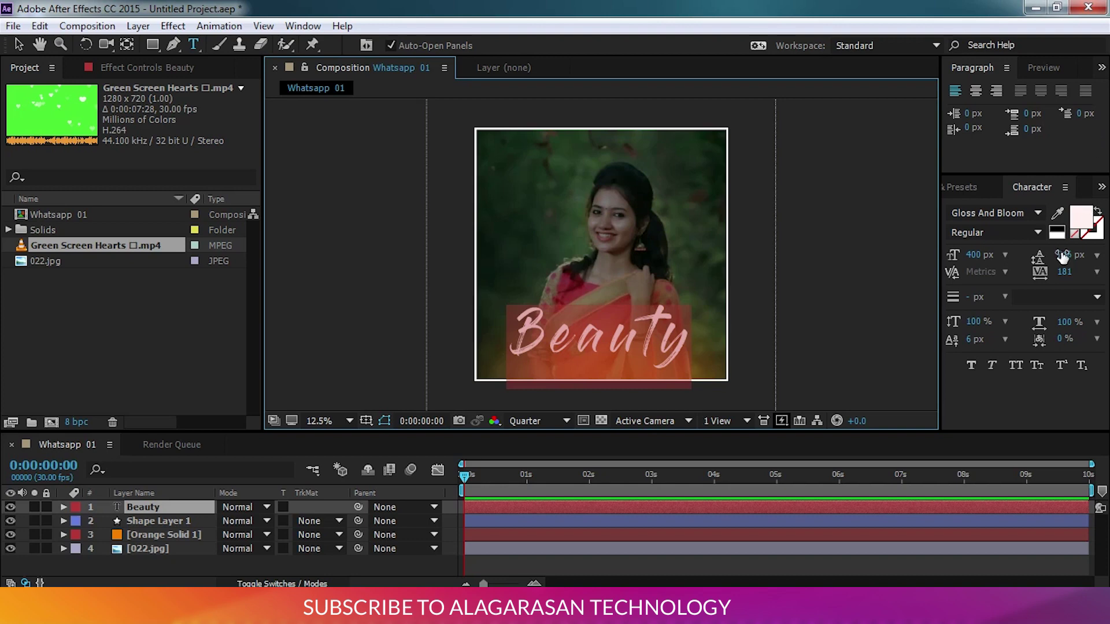
{"action": "left_click_drag", "start_coordinate": [1065, 273], "coordinate": [1043, 282]}
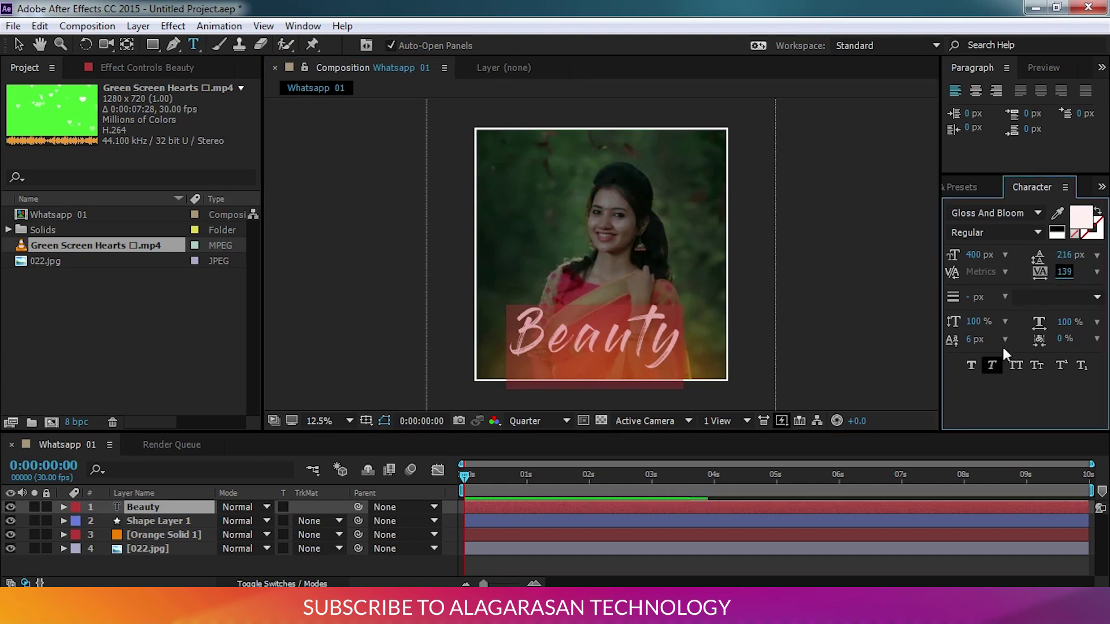
- Centre the Beauty text horizontally in the composition with the Align panel
{"action": "left_click", "coordinate": [968, 189]}
{"action": "left_click", "coordinate": [1022, 61]}
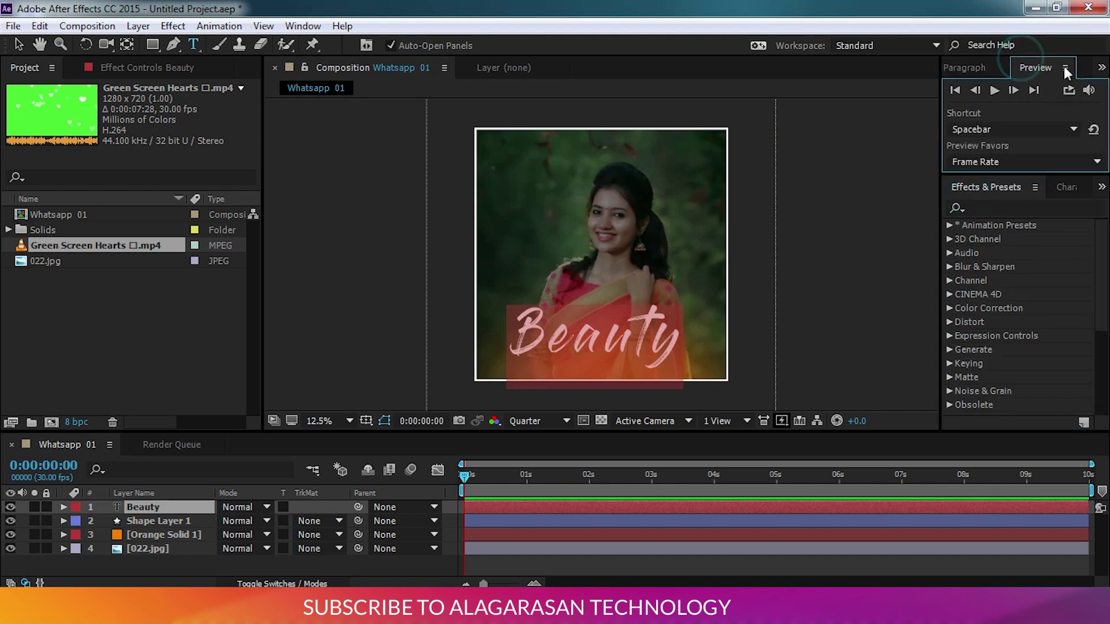
{"action": "left_click", "coordinate": [1097, 68]}
{"action": "left_click", "coordinate": [1055, 87]}
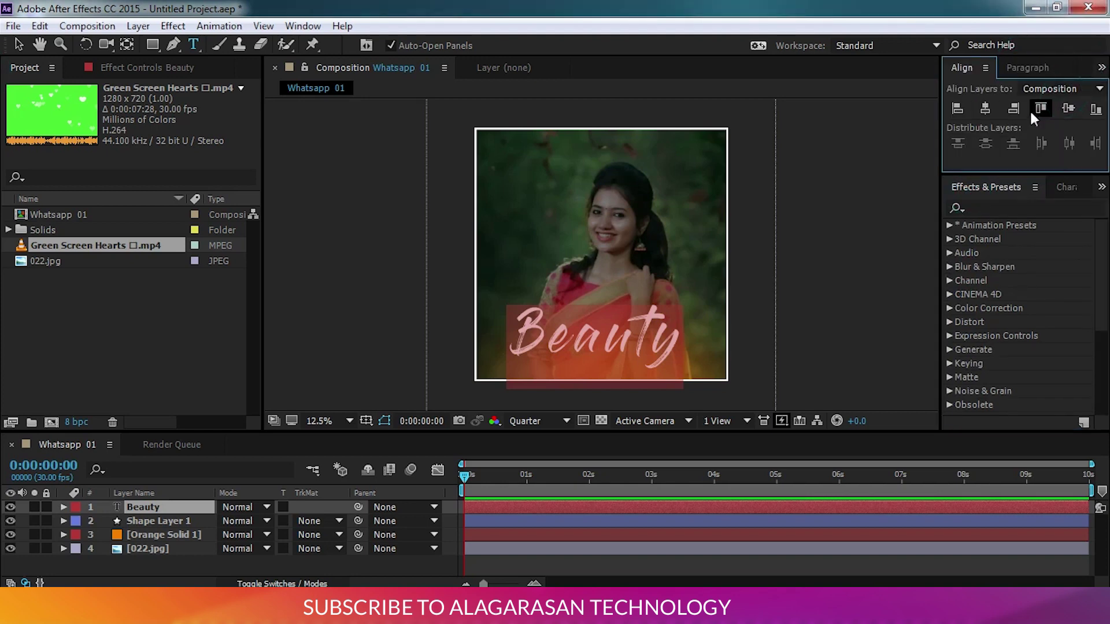
{"action": "left_click", "coordinate": [985, 110]}
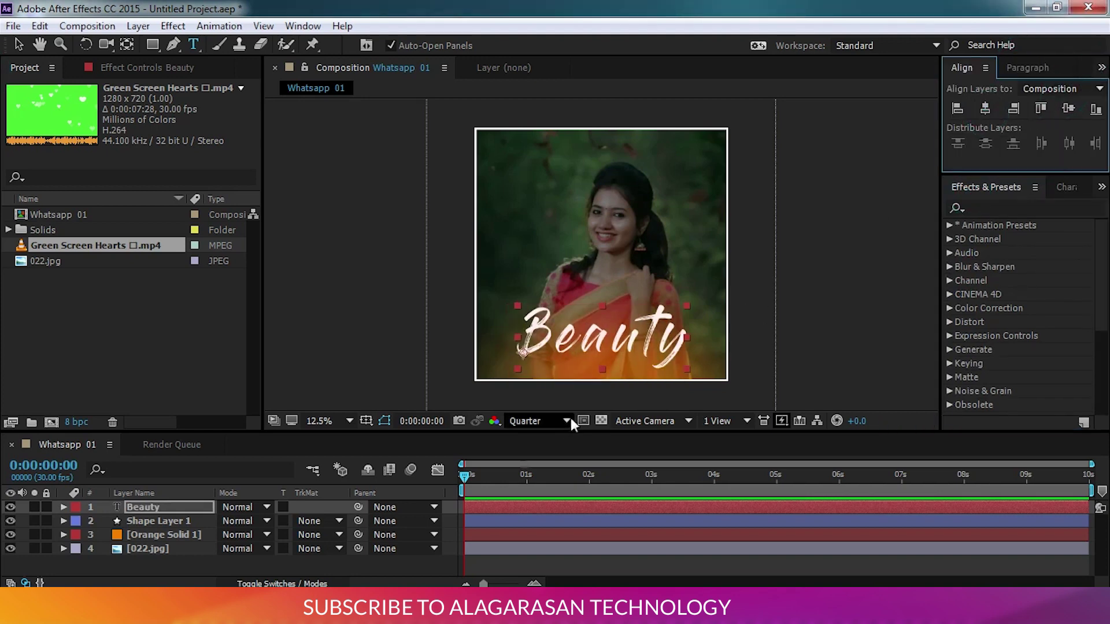
- Select the Beauty text layer and switch back to the Project panel
{"action": "left_click", "coordinate": [150, 506]}
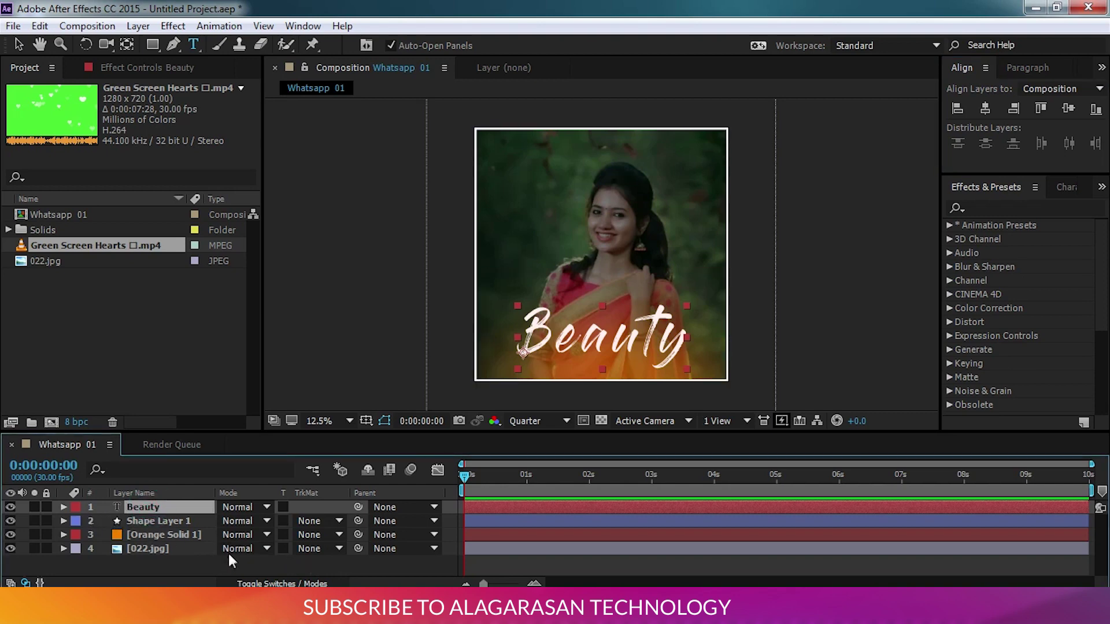
{"action": "key", "text": "Return"}
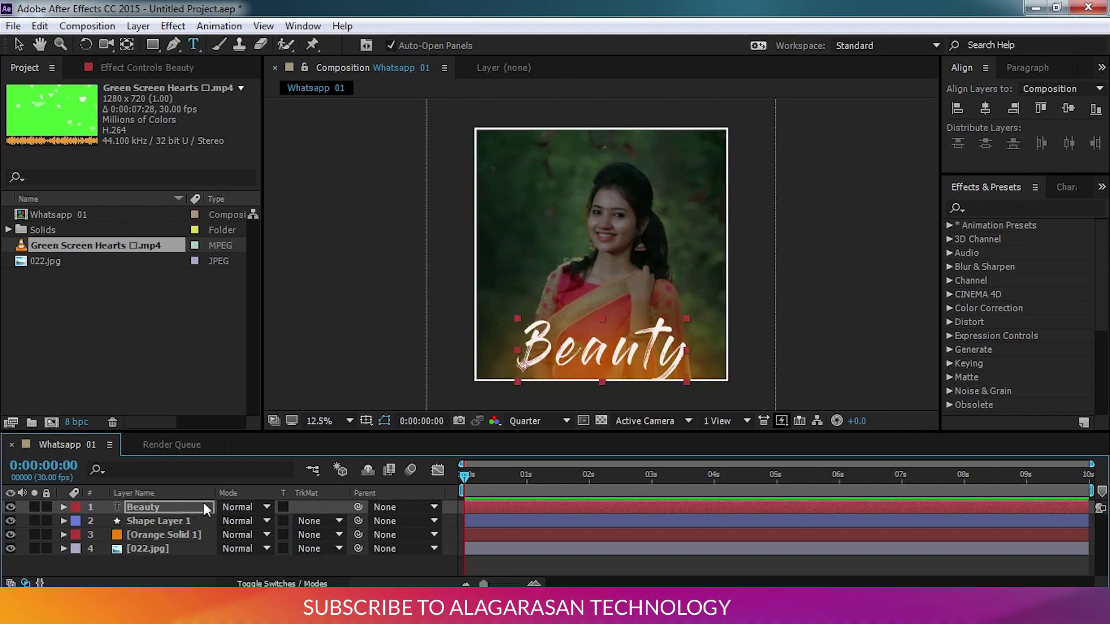
{"action": "left_click", "coordinate": [145, 68]}
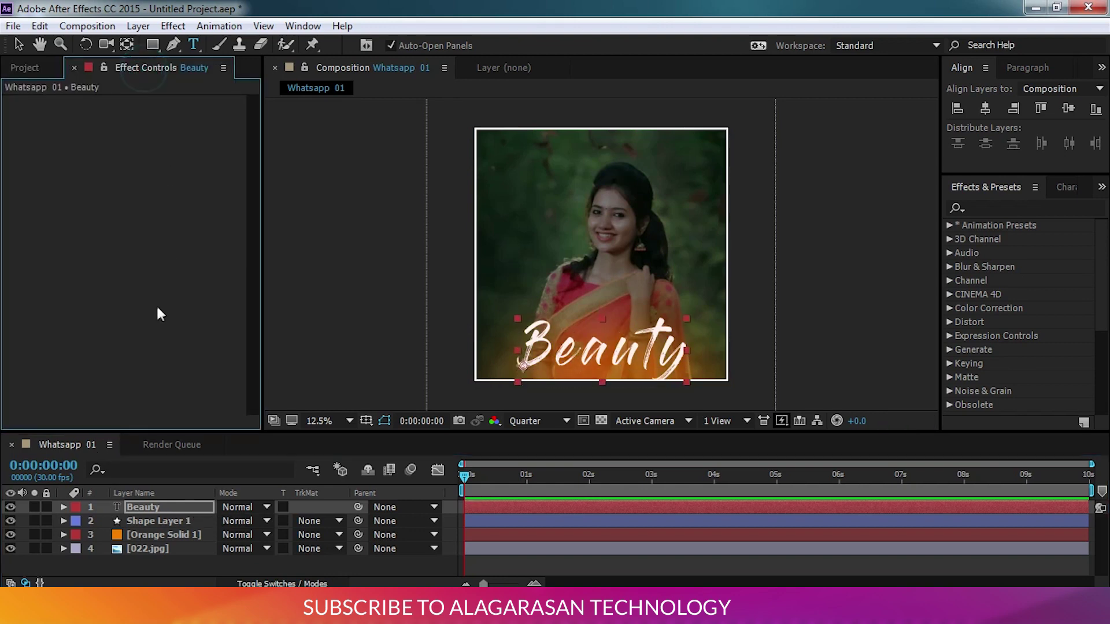
{"action": "left_click", "coordinate": [23, 69]}
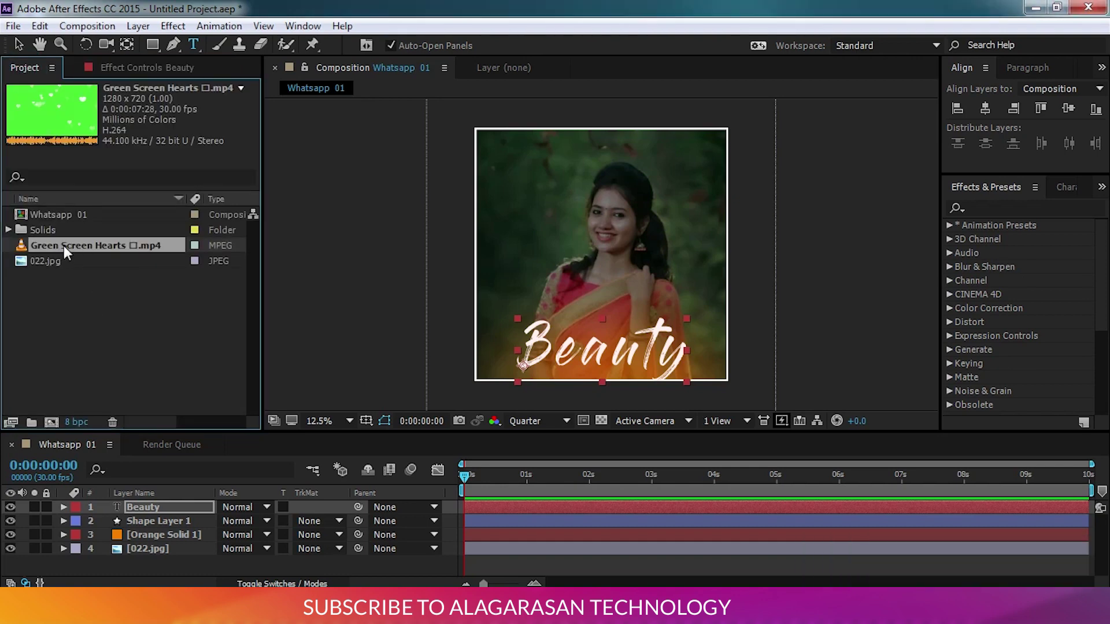
- Drag the Green Screen Hearts clip into Whatsapp 01 and scale it to 342%
{"action": "left_click", "coordinate": [79, 276]}
{"action": "left_click", "coordinate": [69, 260]}
{"action": "left_click_drag", "start_coordinate": [75, 249], "coordinate": [154, 507]}
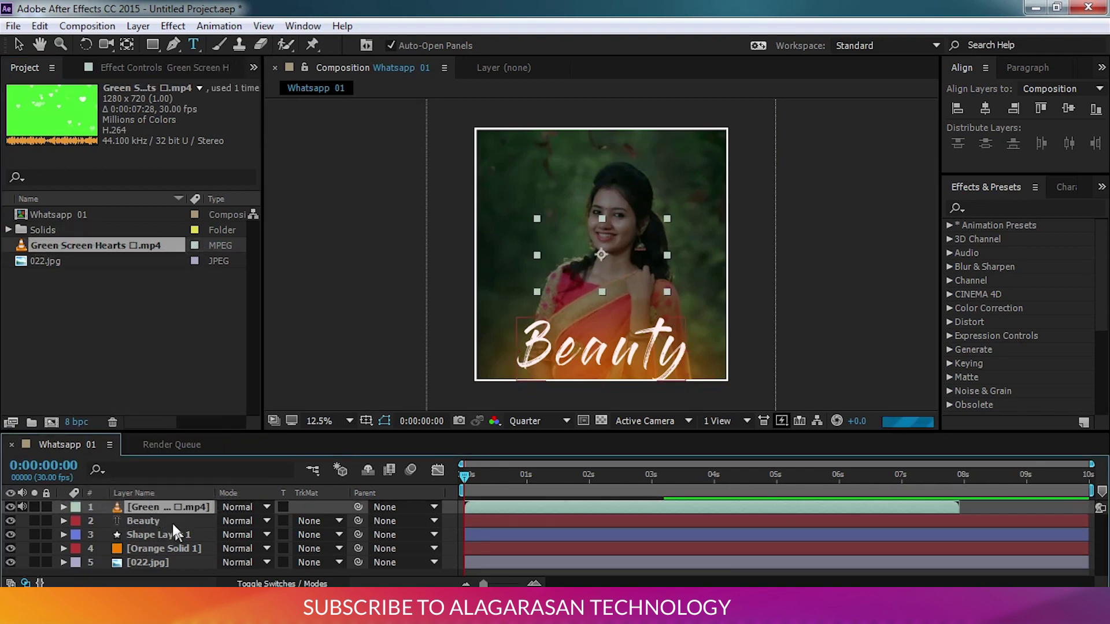
{"action": "key", "text": "s"}
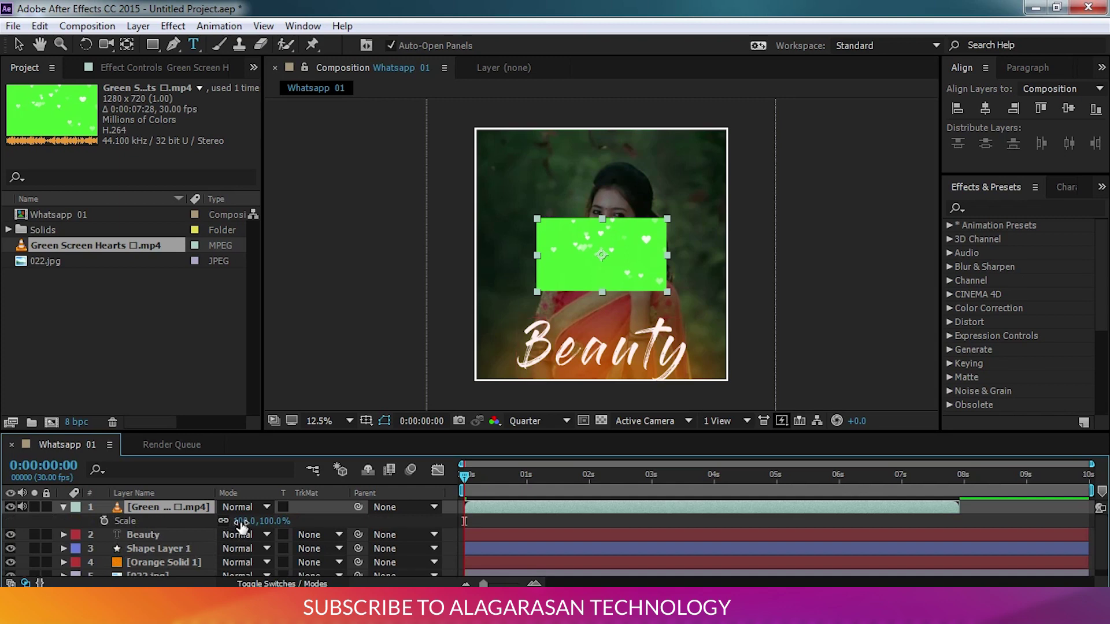
{"action": "left_click_drag", "start_coordinate": [237, 521], "coordinate": [456, 539]}
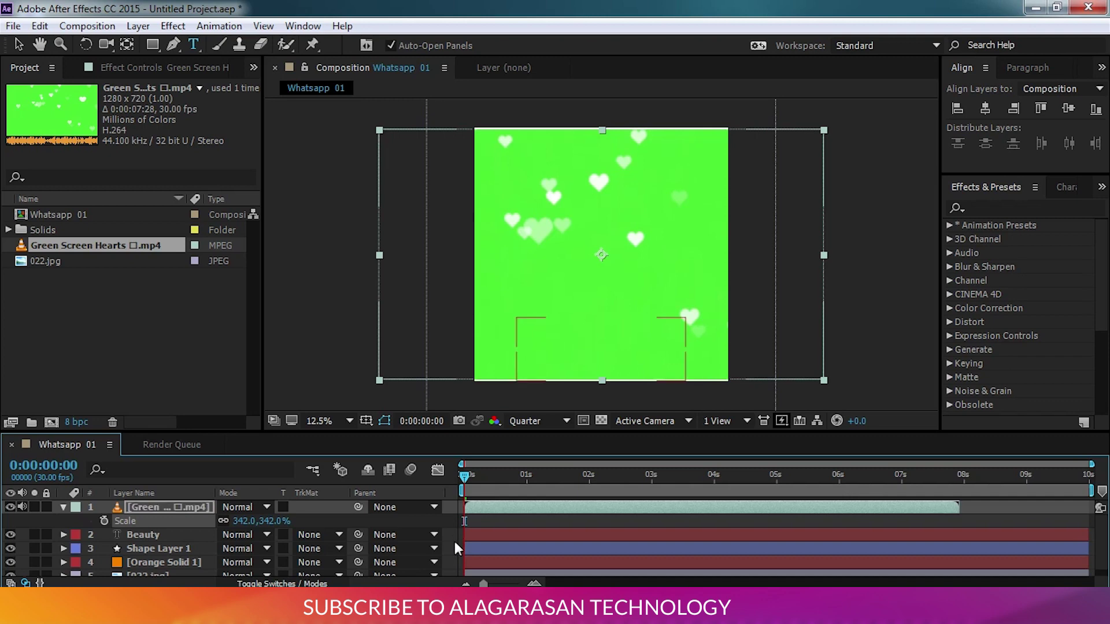
- Apply Keylight (1.2) to the hearts clip through the quick effect search
{"action": "left_click", "coordinate": [191, 68]}
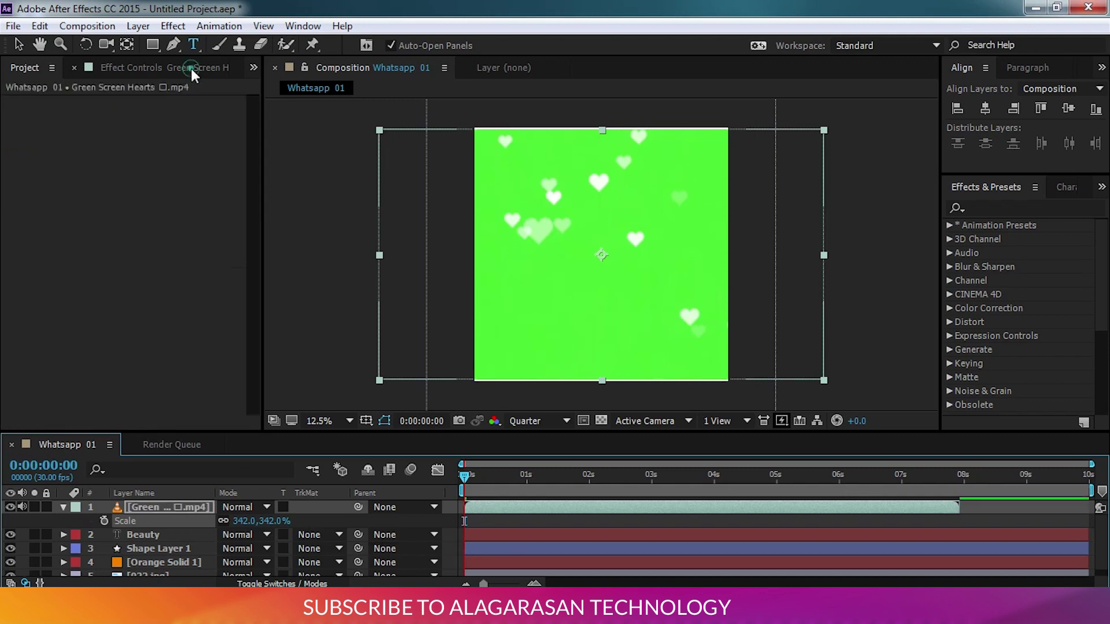
{"action": "left_click", "coordinate": [168, 495]}
{"action": "left_click", "coordinate": [121, 286]}
{"action": "key", "text": "ctrl+space"}
{"action": "type", "text": "k"}
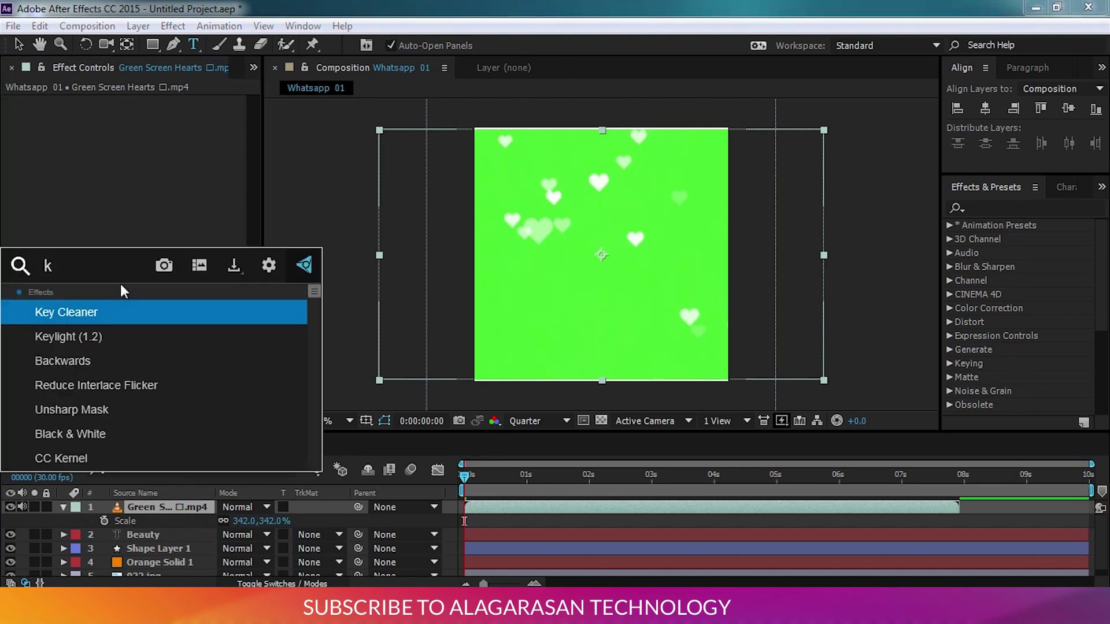
{"action": "left_click", "coordinate": [97, 337]}
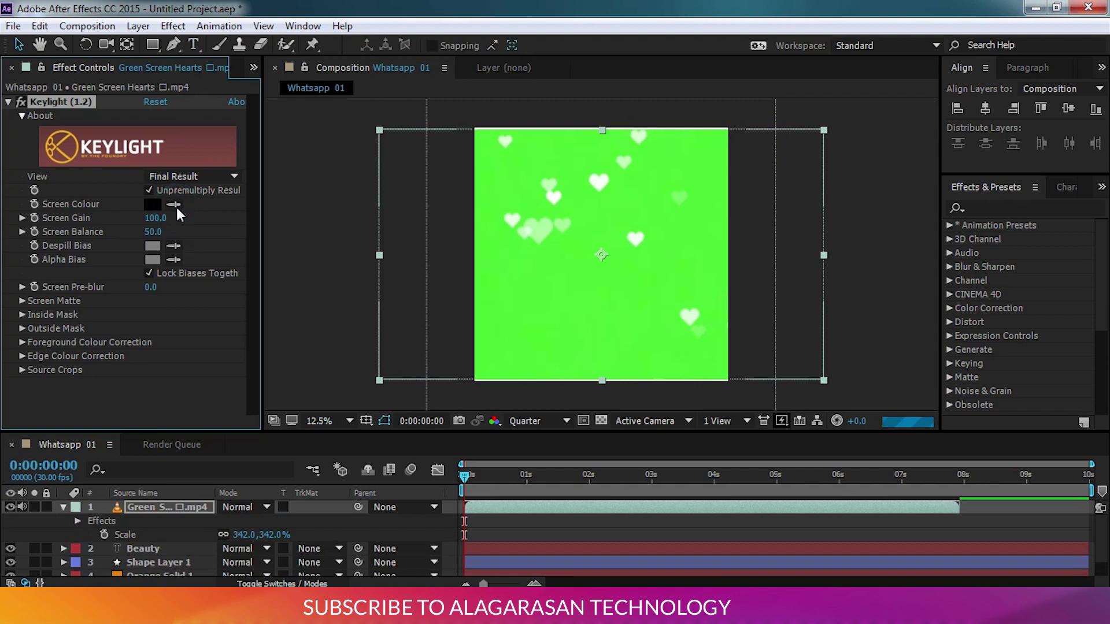
- Sample the green background as Keylight's Screen Colour to key it out
{"action": "left_click", "coordinate": [173, 205]}
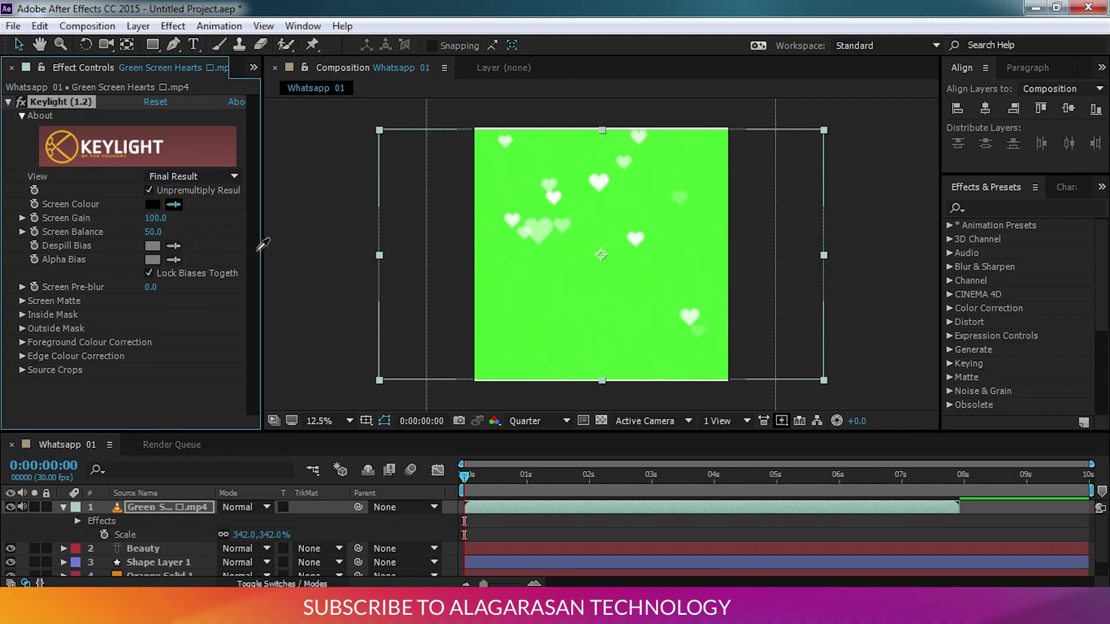
{"action": "left_click", "coordinate": [563, 294]}
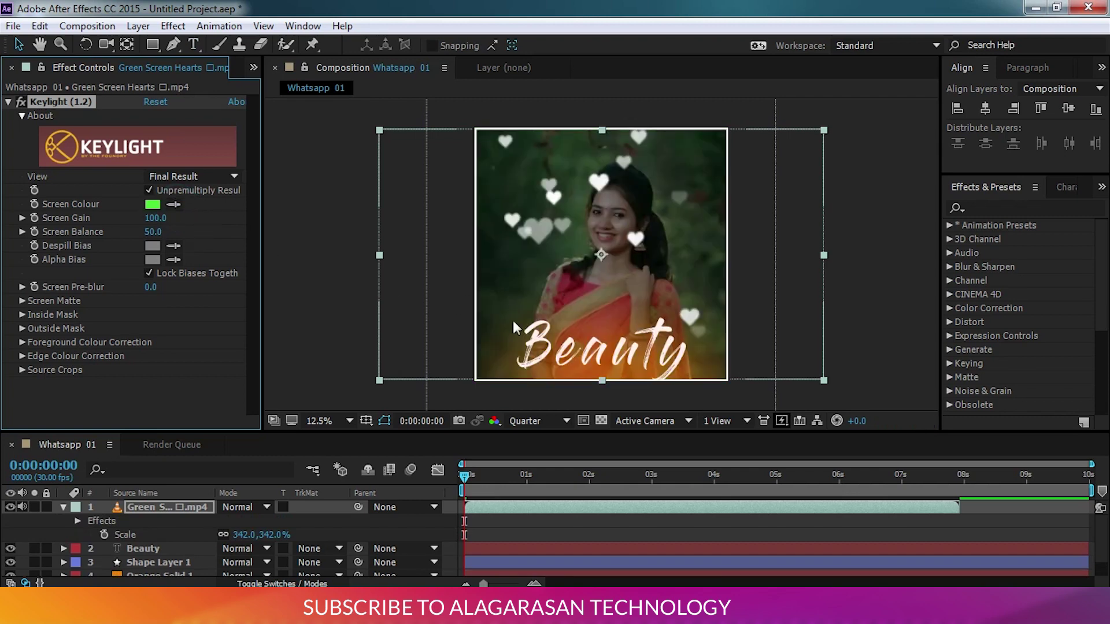
{"action": "left_click", "coordinate": [9, 103]}
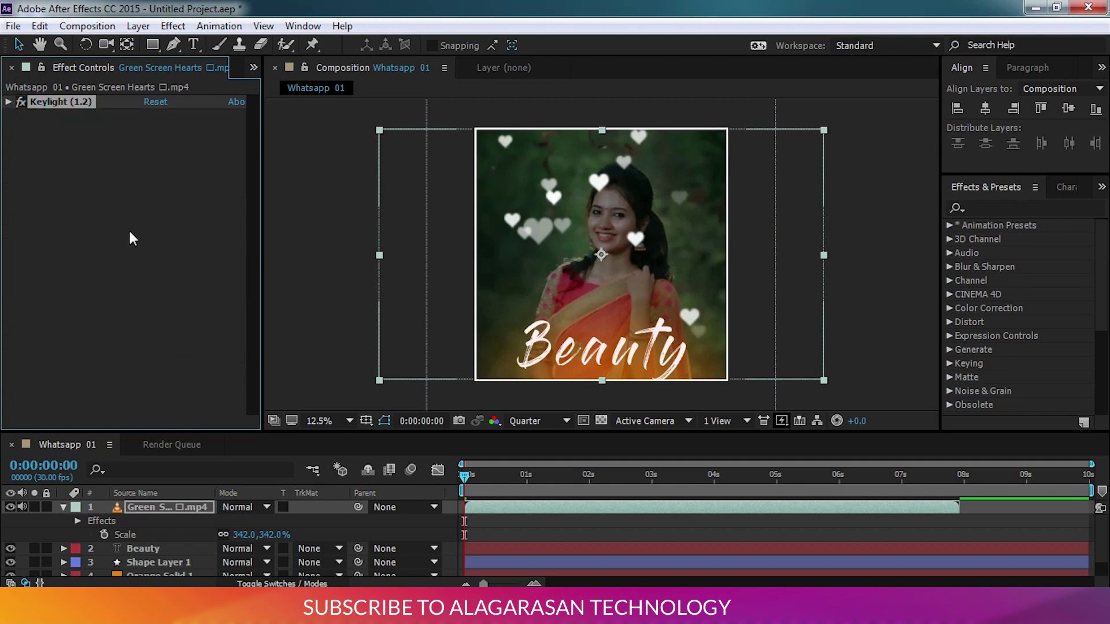
{"action": "left_click", "coordinate": [129, 234]}
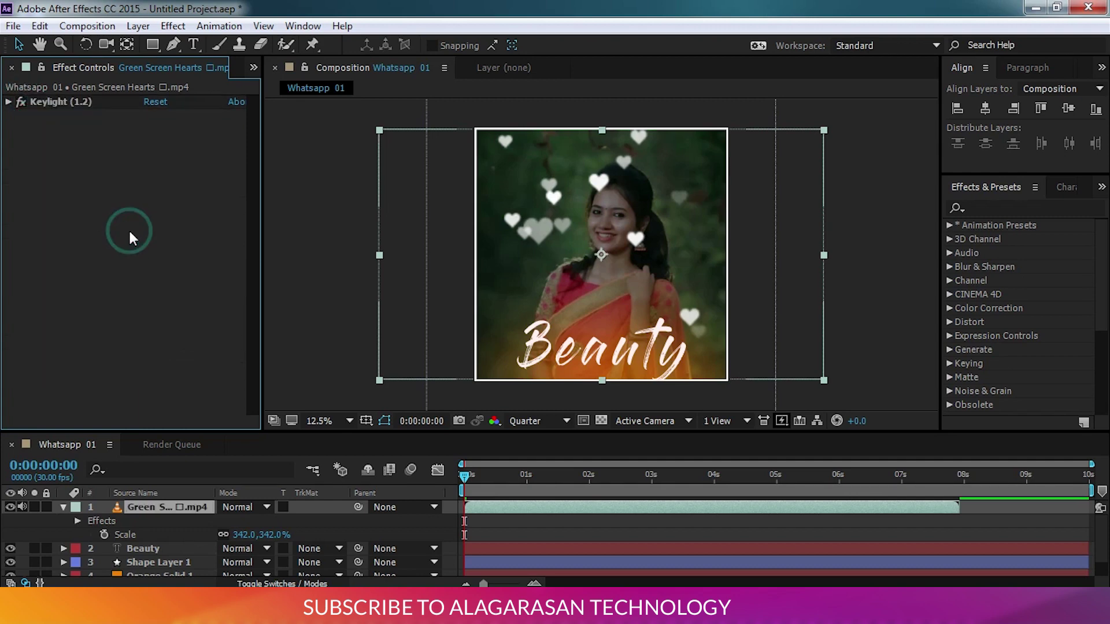
{"action": "key", "text": "ctrl+space"}
- Apply VC Color Vibrance to the hearts with orange tint colour FF7200
{"action": "type", "text": "vc"}
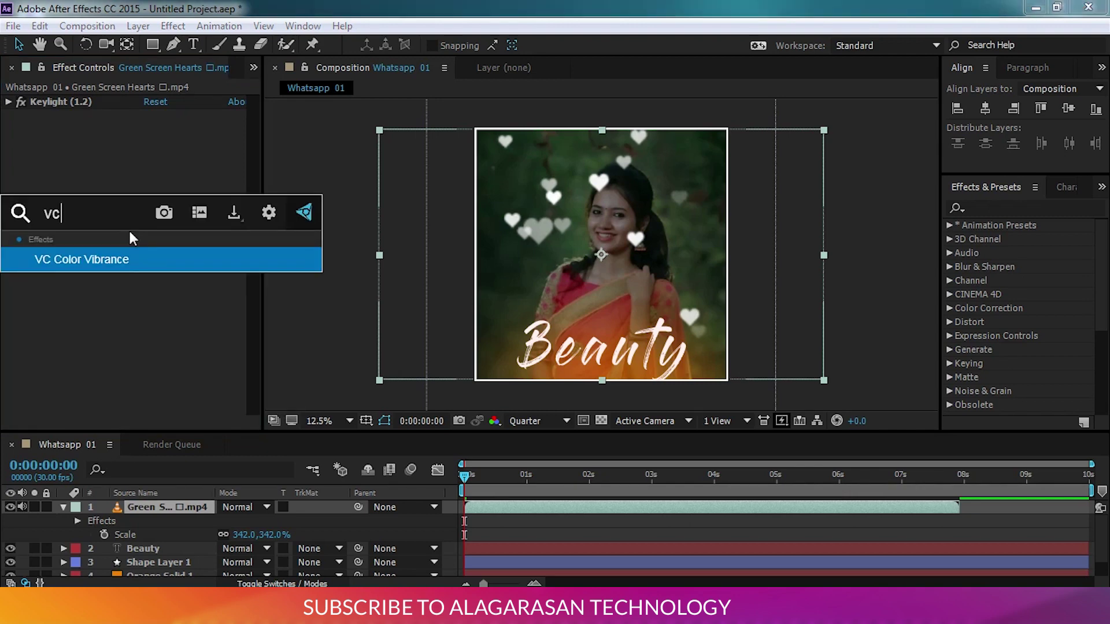
{"action": "left_click", "coordinate": [104, 259]}
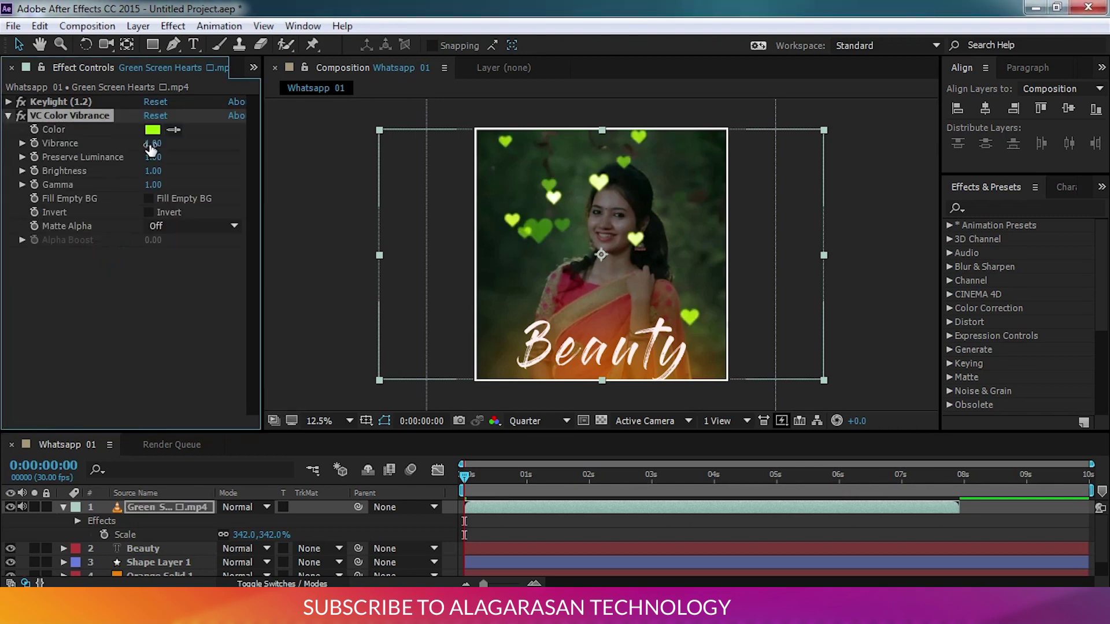
{"action": "left_click", "coordinate": [149, 129]}
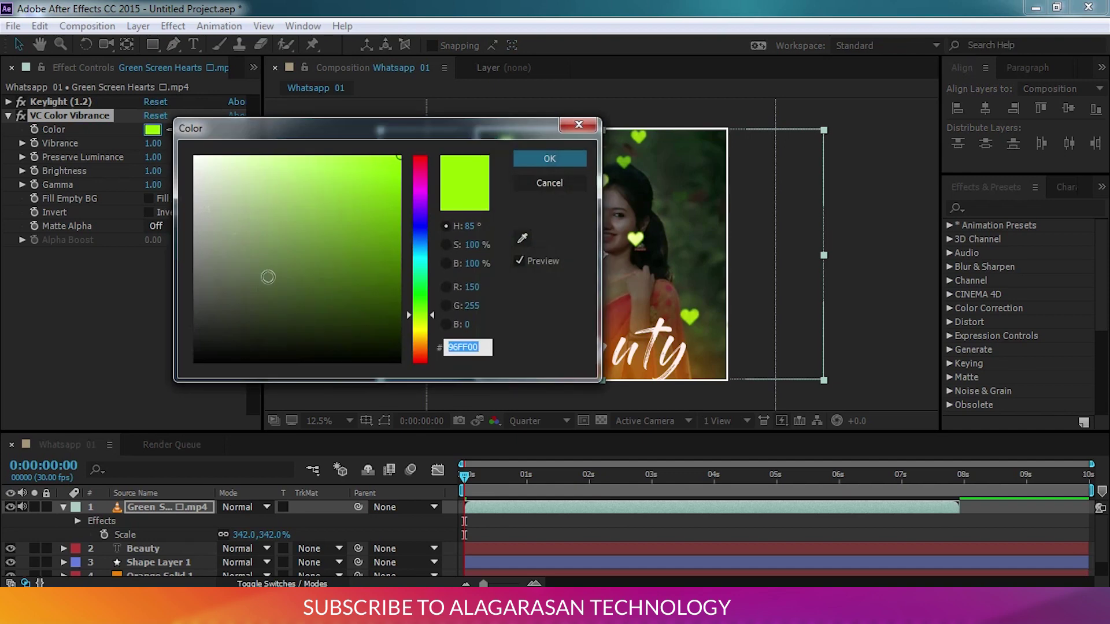
{"action": "left_click_drag", "start_coordinate": [424, 229], "coordinate": [224, 79]}
{"action": "left_click", "coordinate": [231, 290]}
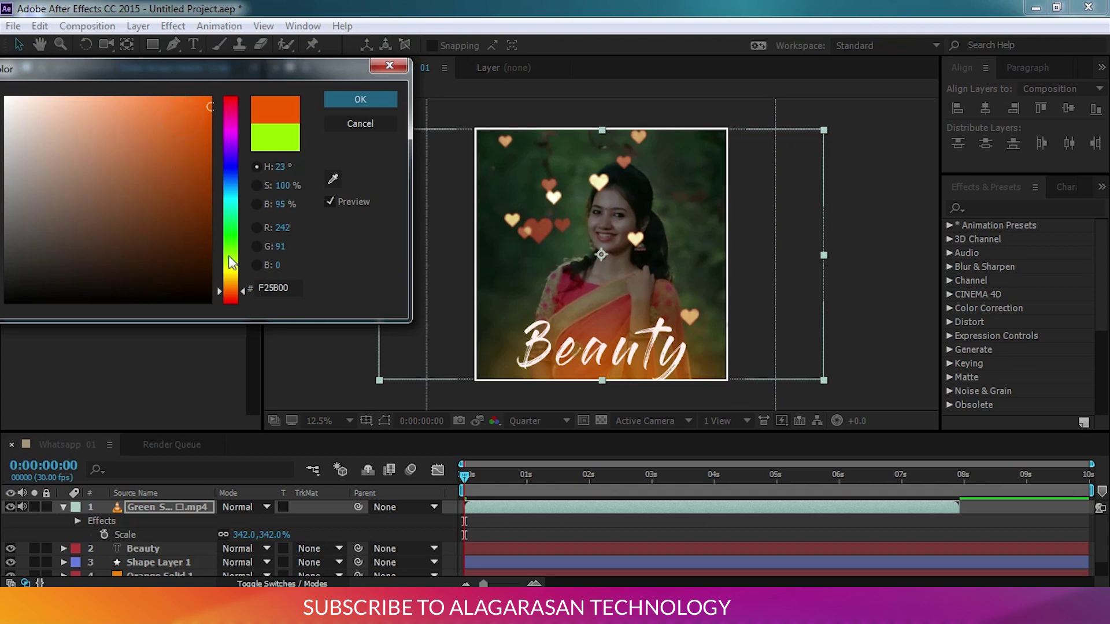
{"action": "left_click", "coordinate": [234, 296]}
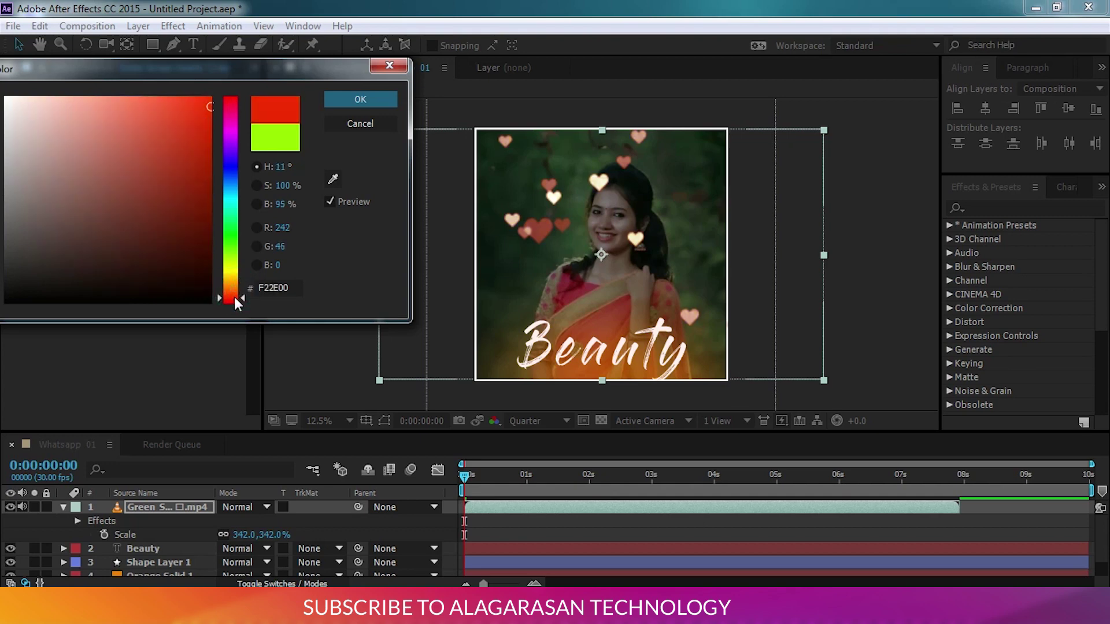
{"action": "left_click", "coordinate": [238, 286]}
{"action": "left_click", "coordinate": [238, 288]}
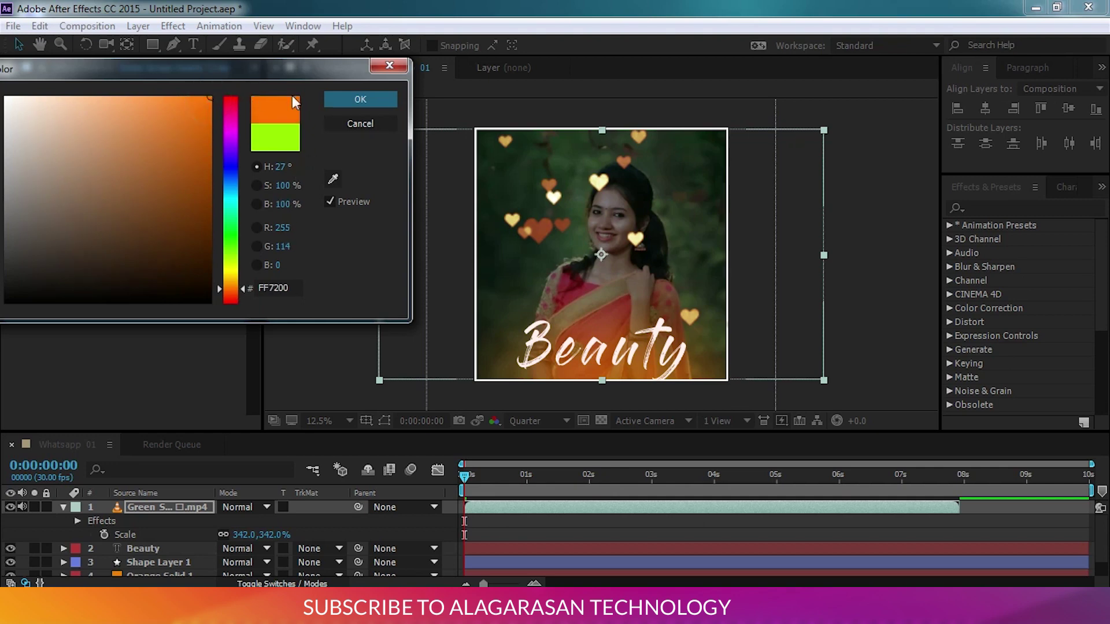
{"action": "left_click", "coordinate": [366, 97]}
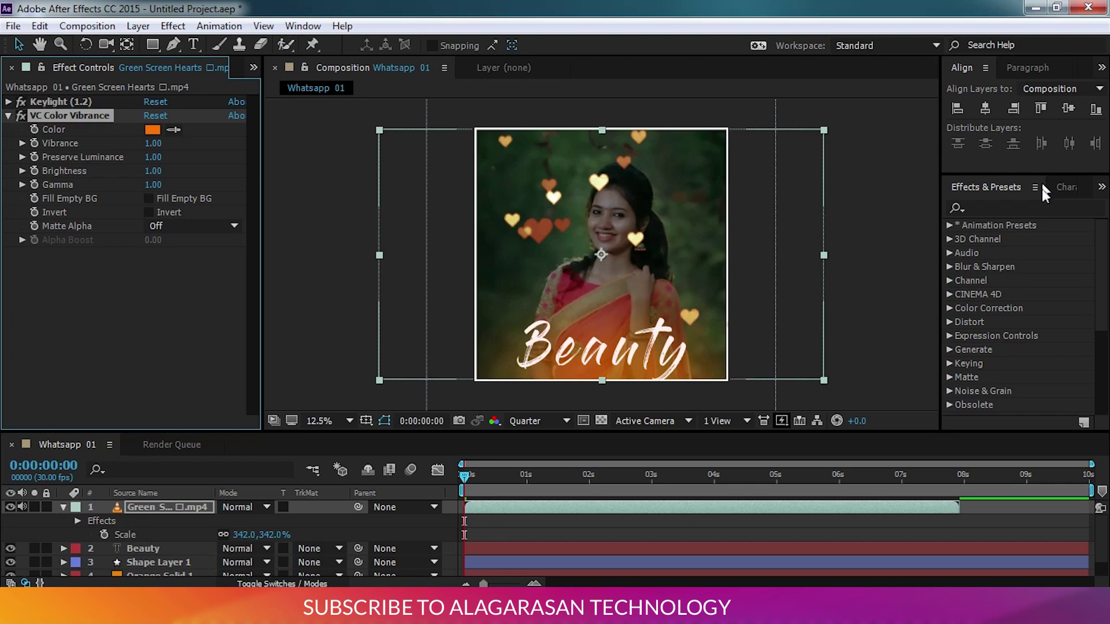
{"action": "left_click", "coordinate": [1101, 67]}
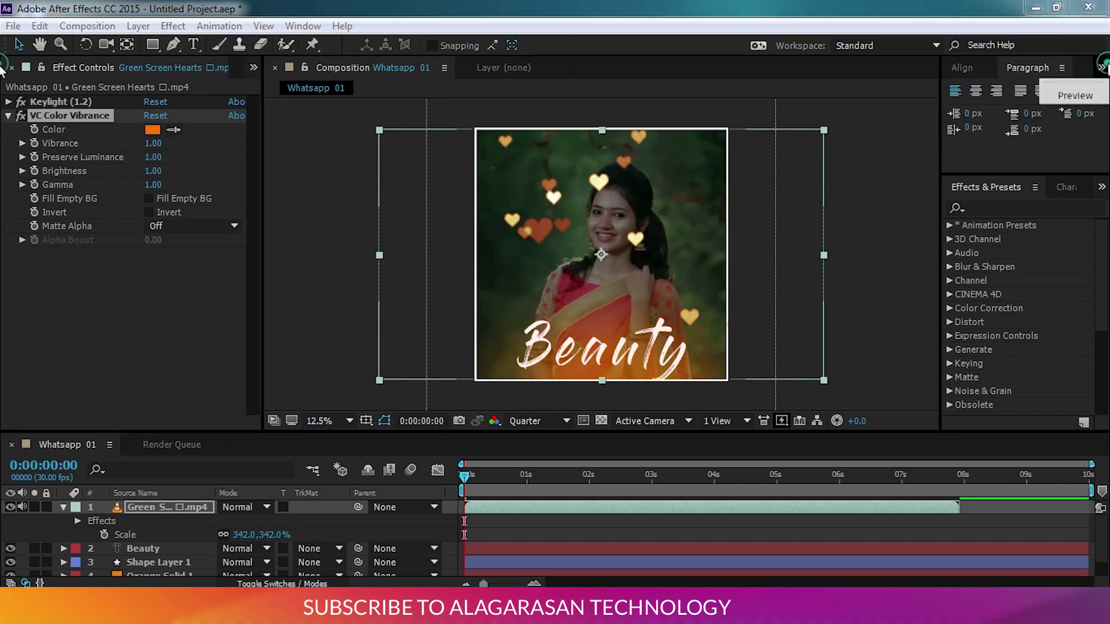
{"action": "left_click", "coordinate": [1075, 92]}
- Play back the composition preview and review the Beauty, photo and solid layers
{"action": "left_click", "coordinate": [994, 90]}
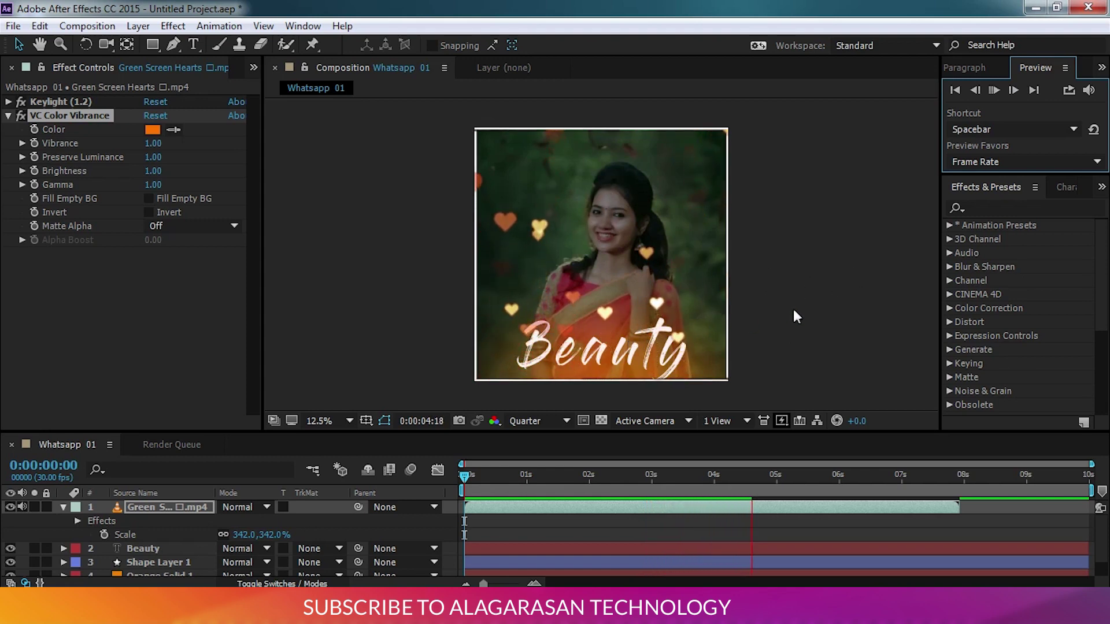
{"action": "key", "text": "space"}
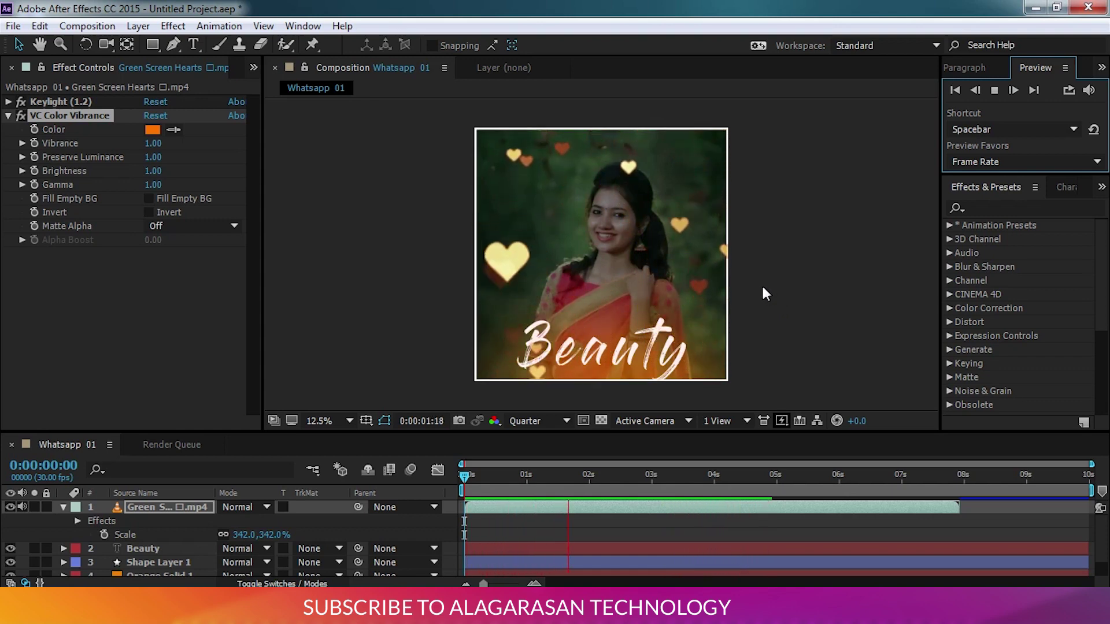
{"action": "left_click", "coordinate": [62, 507]}
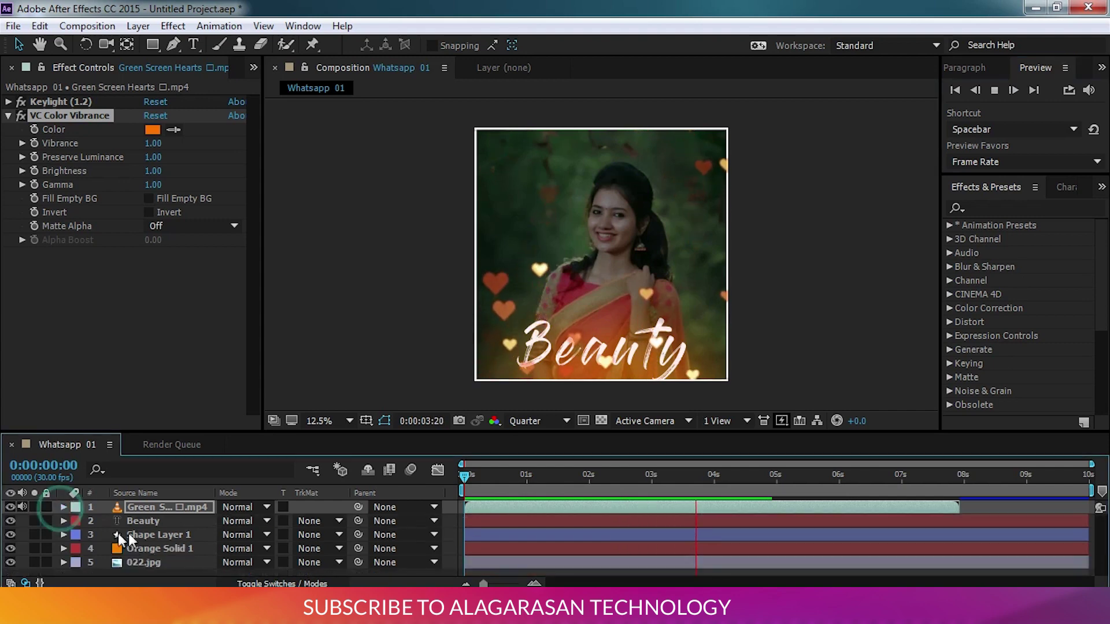
{"action": "left_click", "coordinate": [172, 547]}
{"action": "left_click", "coordinate": [164, 561]}
{"action": "left_click", "coordinate": [170, 522]}
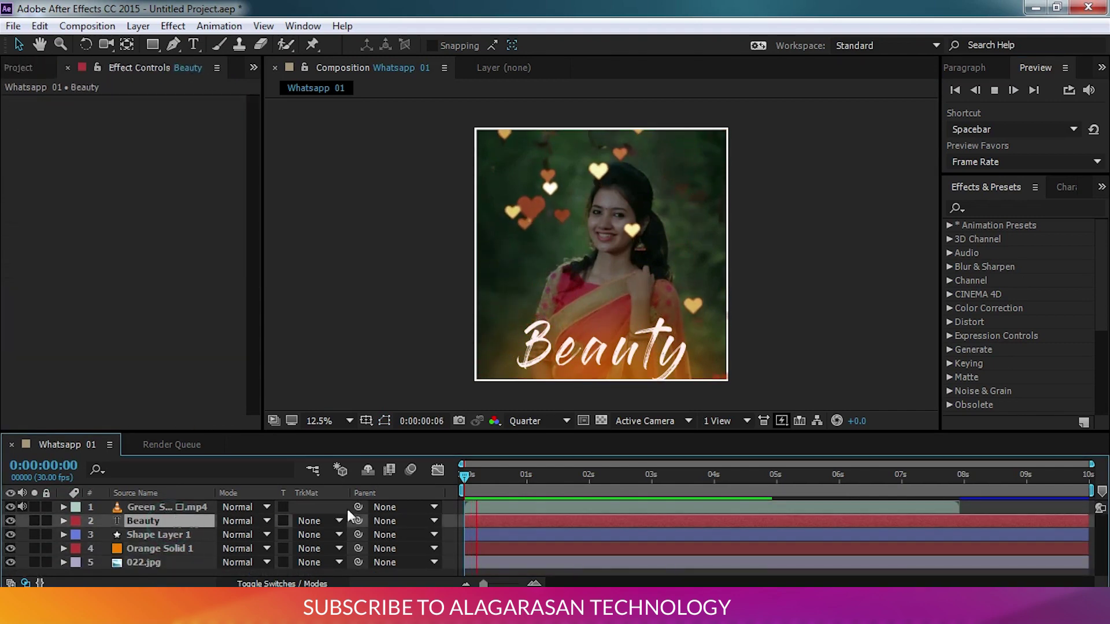
- Minimize After Effects to reveal the Whatsaap Status 01 folder
{"action": "left_click", "coordinate": [13, 26]}
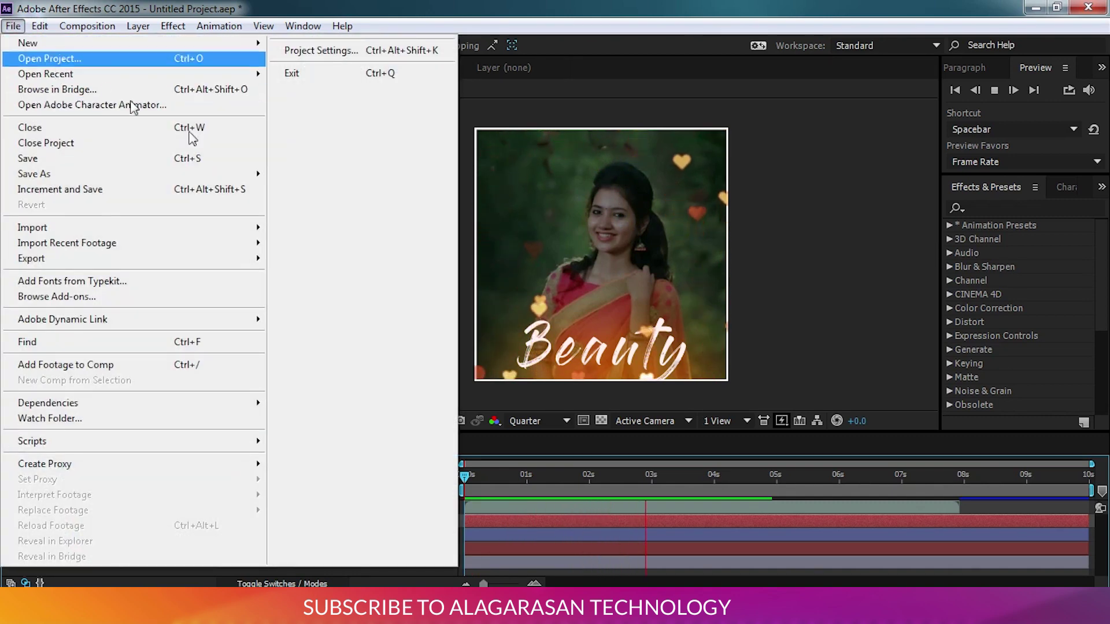
{"action": "left_click", "coordinate": [853, 269]}
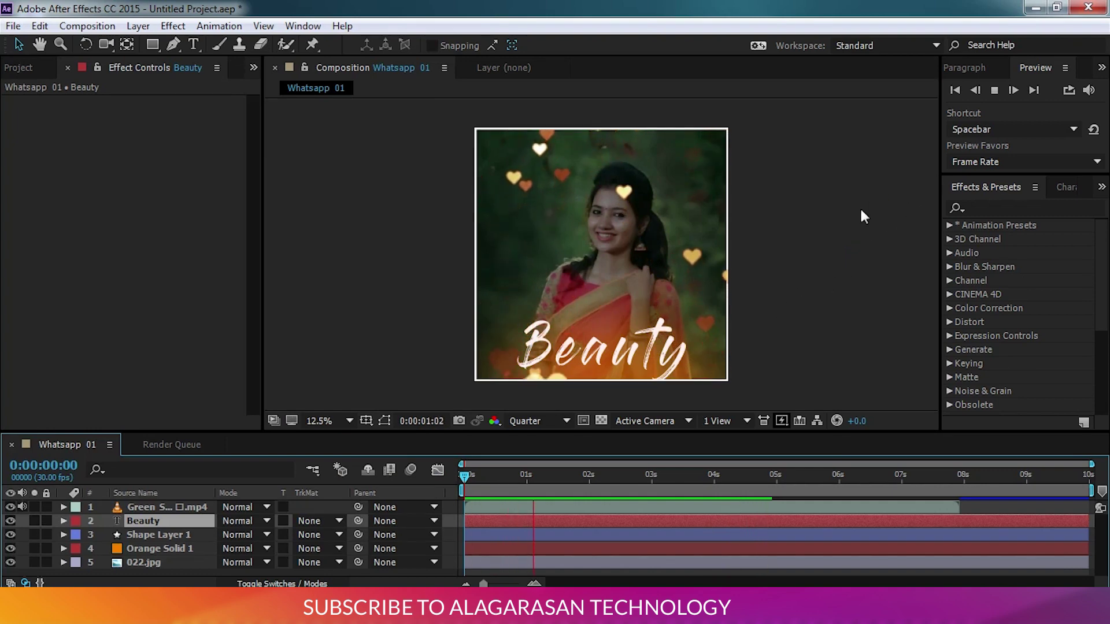
{"action": "left_click", "coordinate": [1035, 8]}
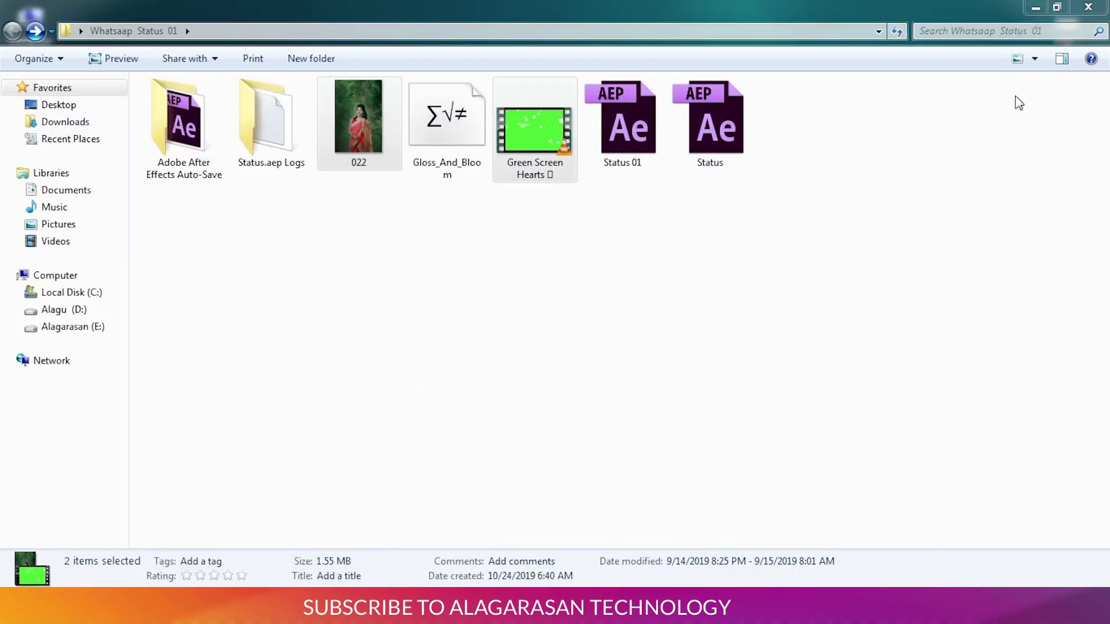